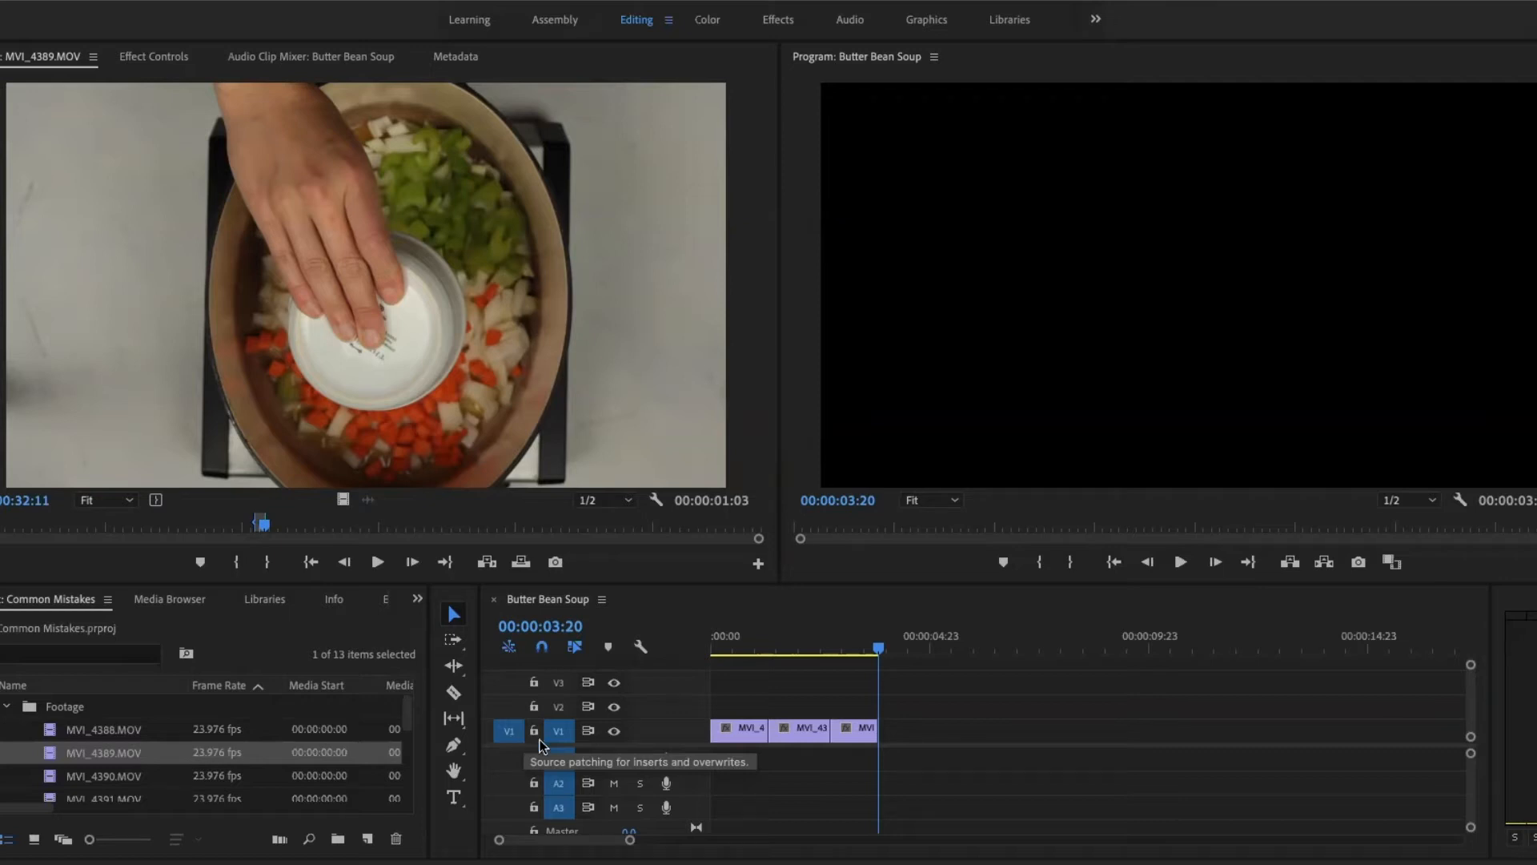
# - Turn off track targeting and source patching for video track V1, and return focus to the source clip MVI_4389.MOV
pyautogui.click(564, 734)
pyautogui.click(508, 731)
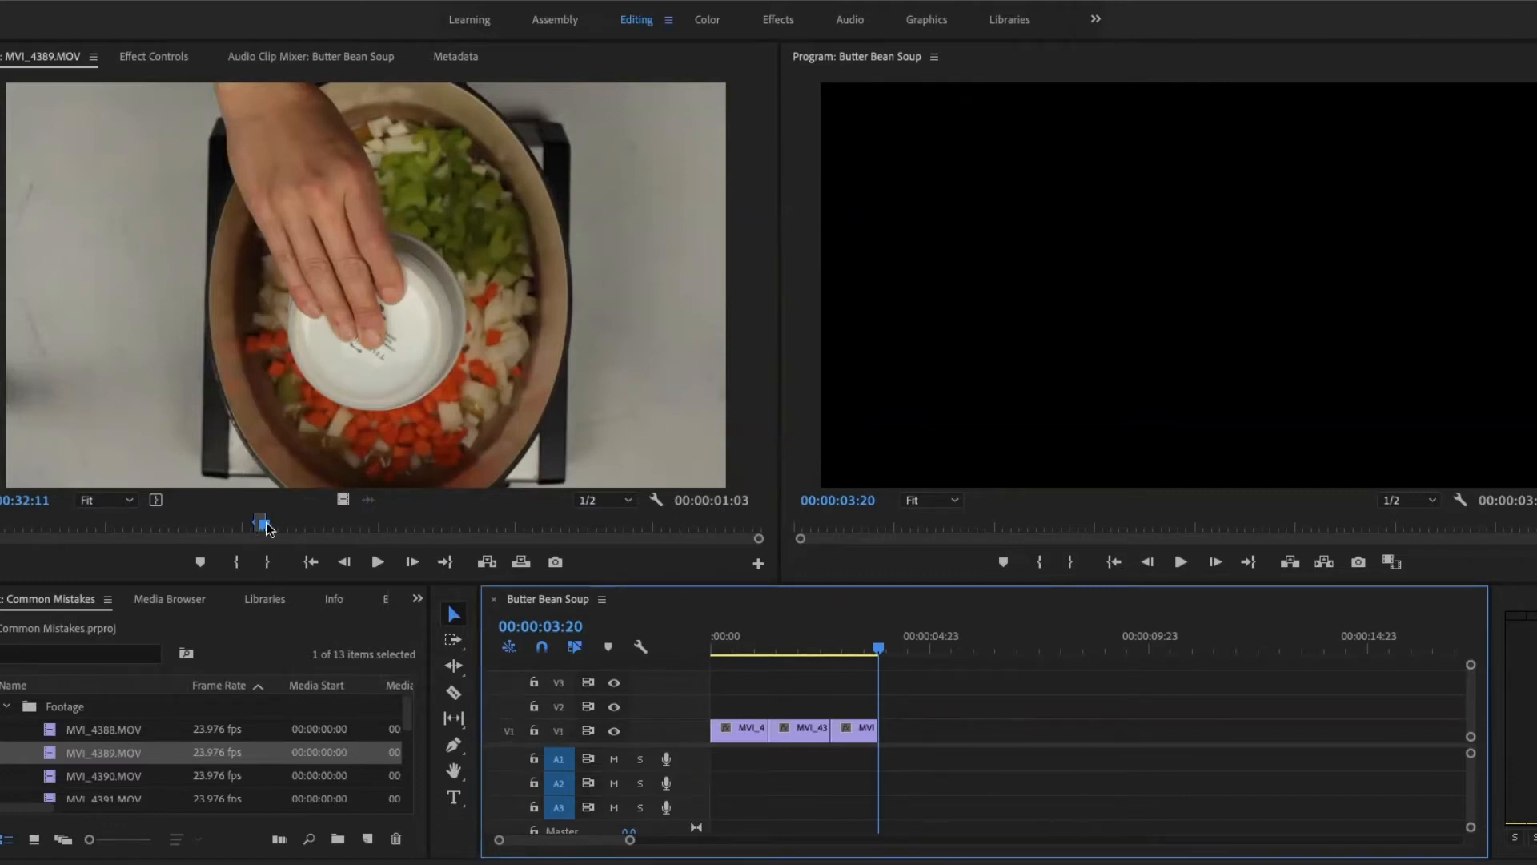
pyautogui.click(413, 374)
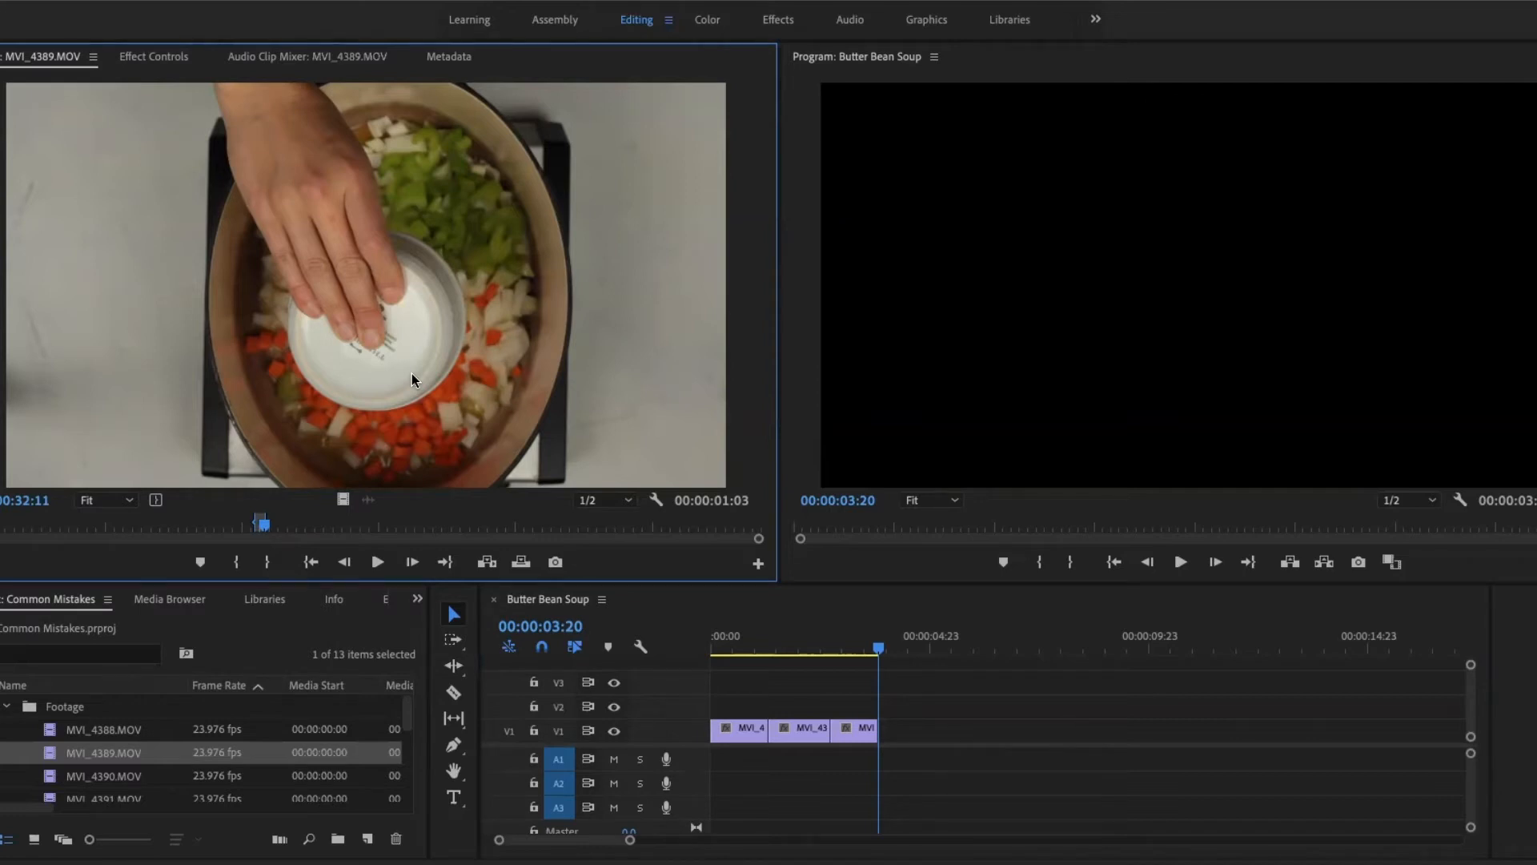
# - Enable track targeting and source patching on V1 and overwrite the marked source clip onto it at the playhead
pyautogui.click(559, 730)
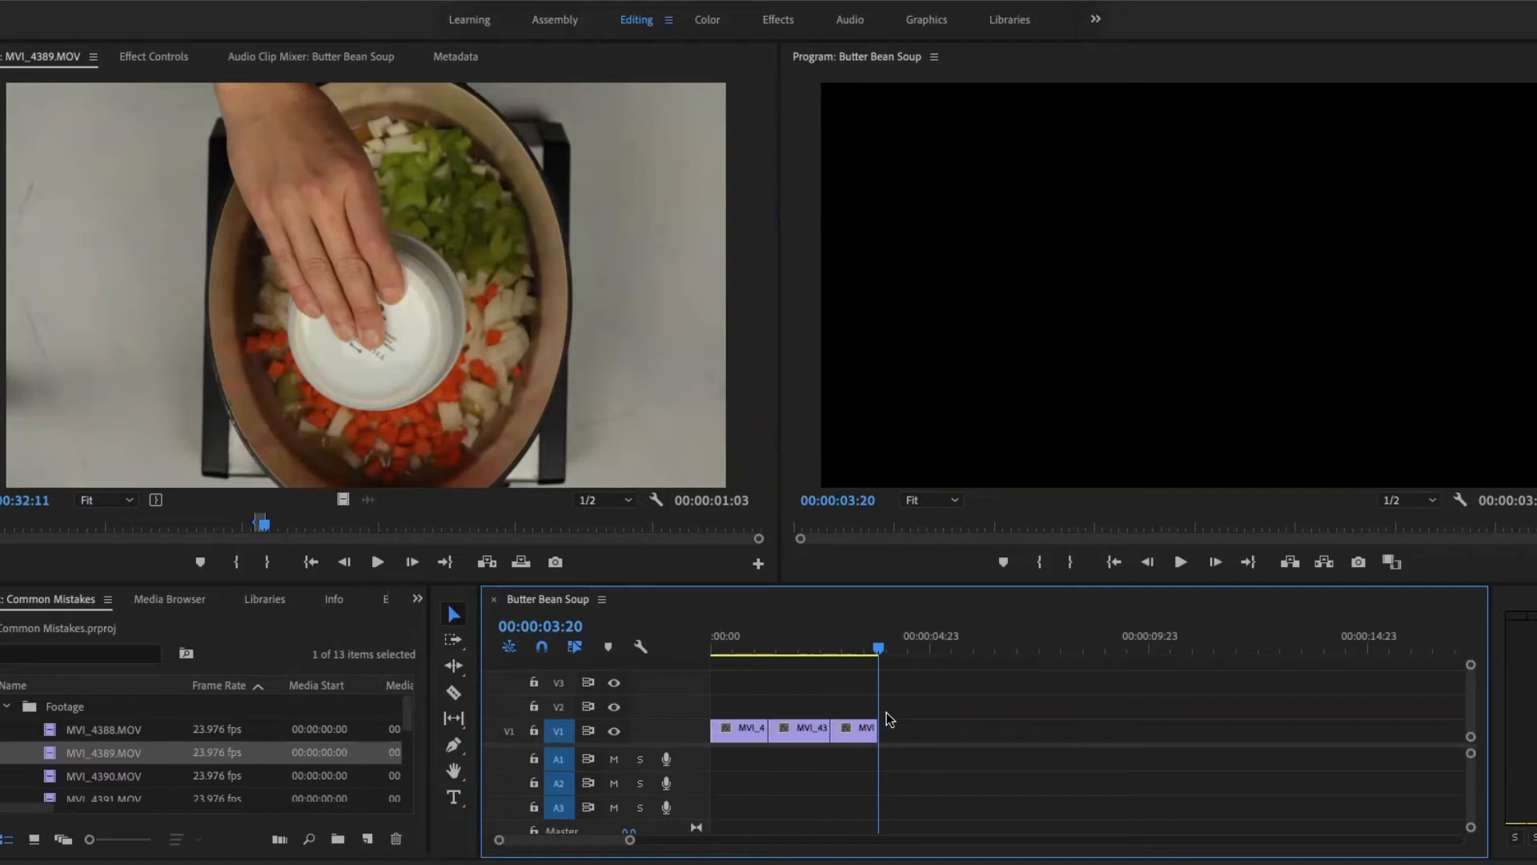
pyautogui.click(508, 733)
pyautogui.press('.')
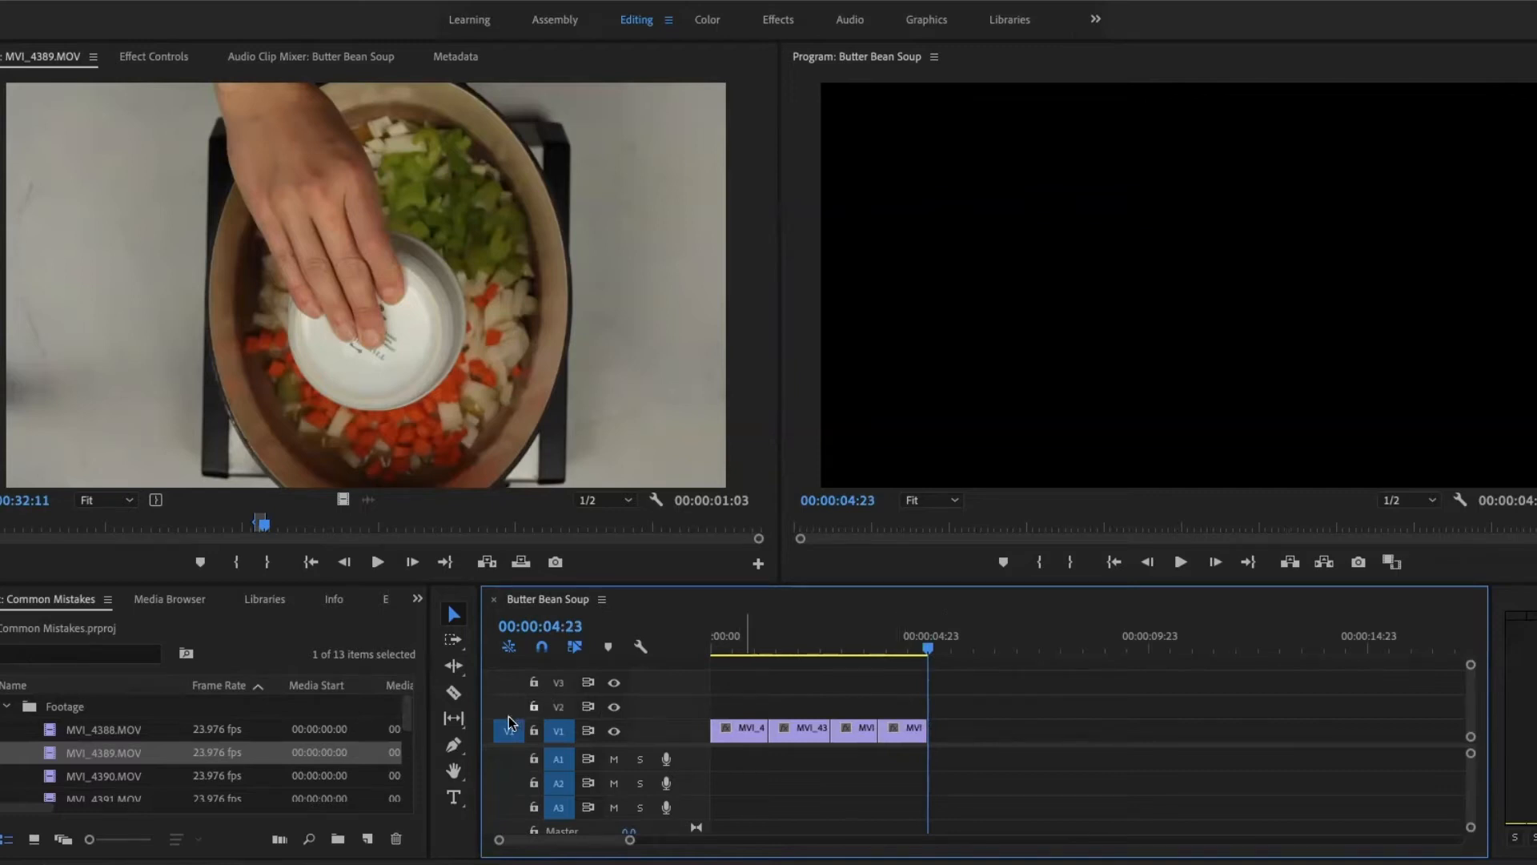
# - Patch the source video to V2 and overwrite the marked source clip onto that track at the playhead
pyautogui.moveTo(510, 730); pyautogui.dragTo(510, 707)
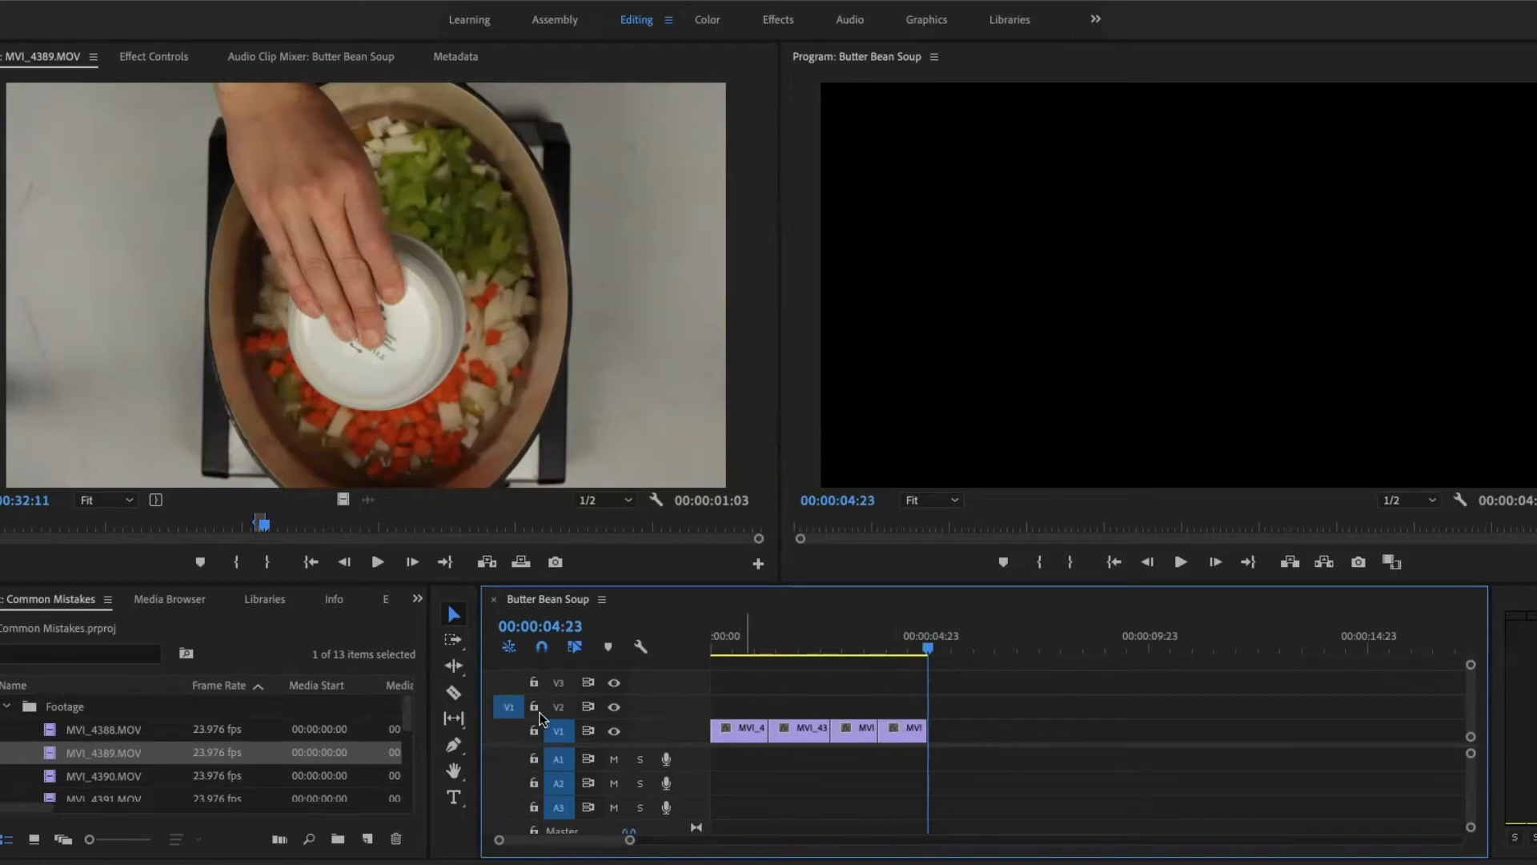
pyautogui.click(545, 361)
pyautogui.press('.')
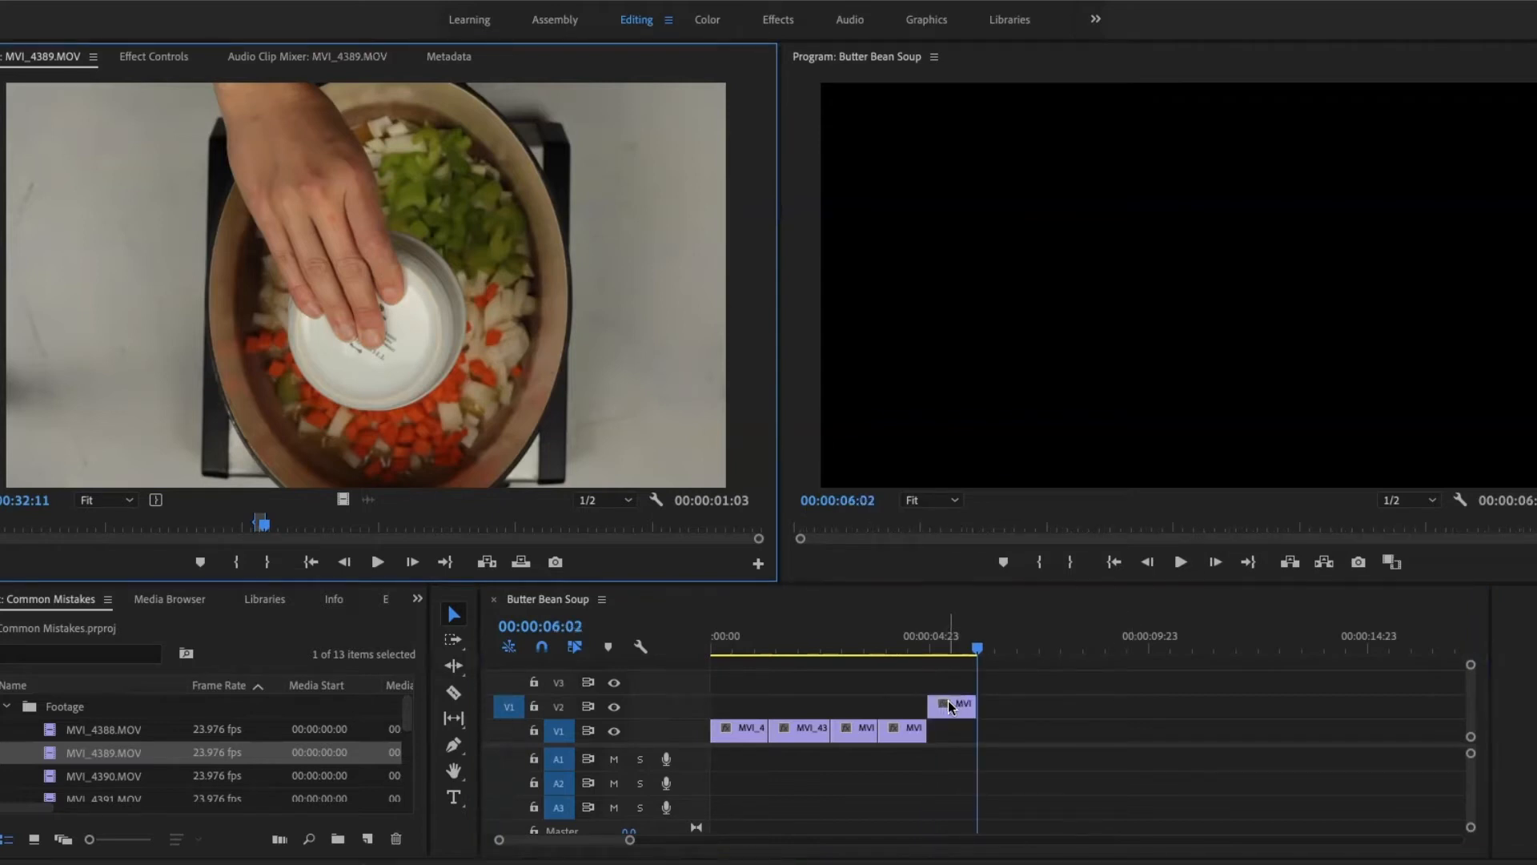
# - Patch the source video to V3 and back to V1, and move the clip on V2 straight down to V1
pyautogui.click(510, 683)
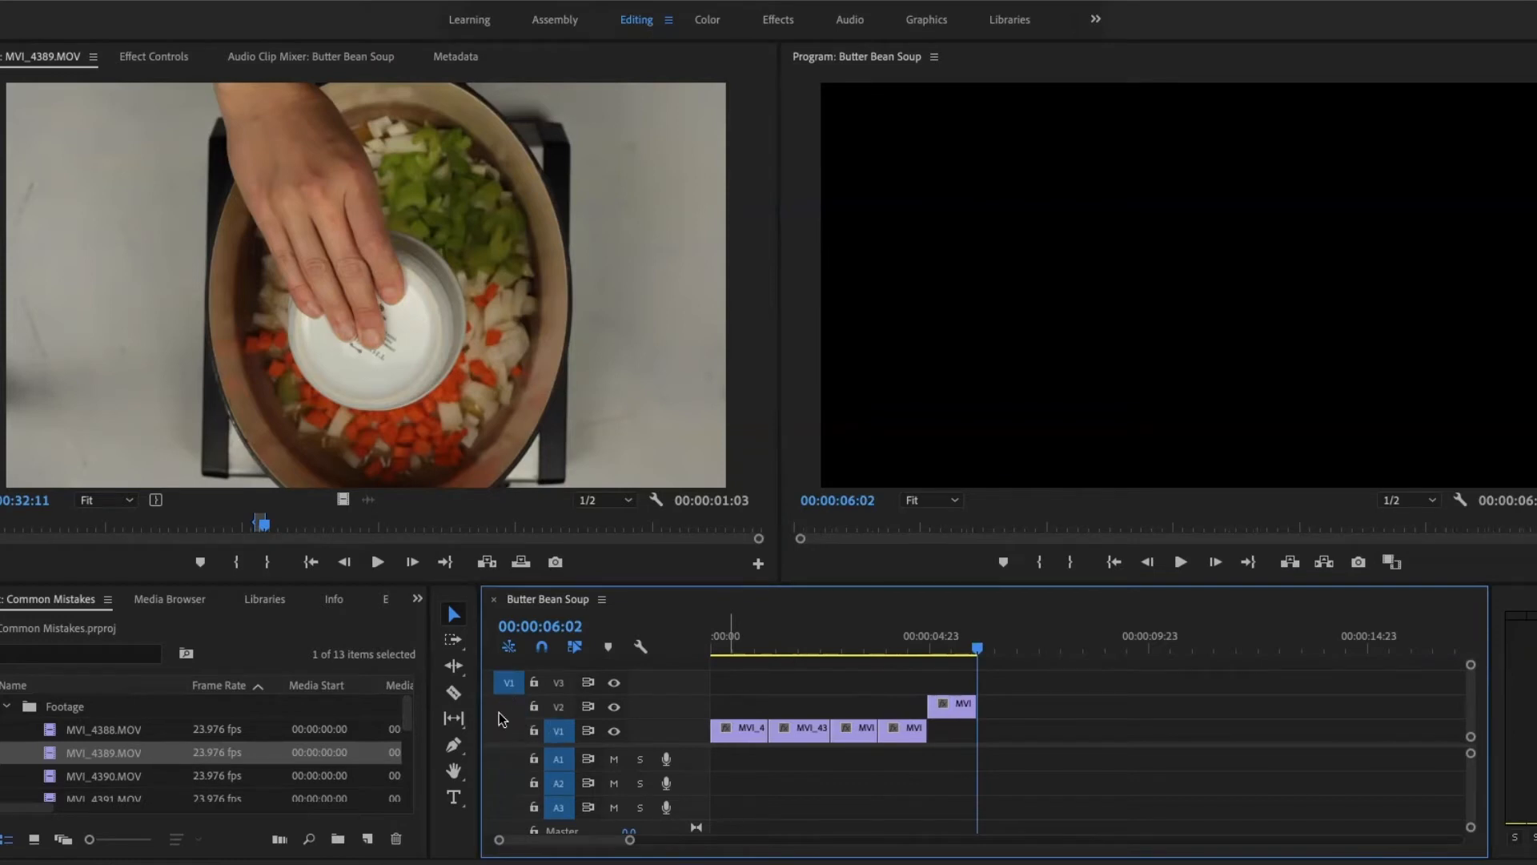
pyautogui.click(509, 730)
pyautogui.moveTo(952, 704); pyautogui.dragTo(953, 729)
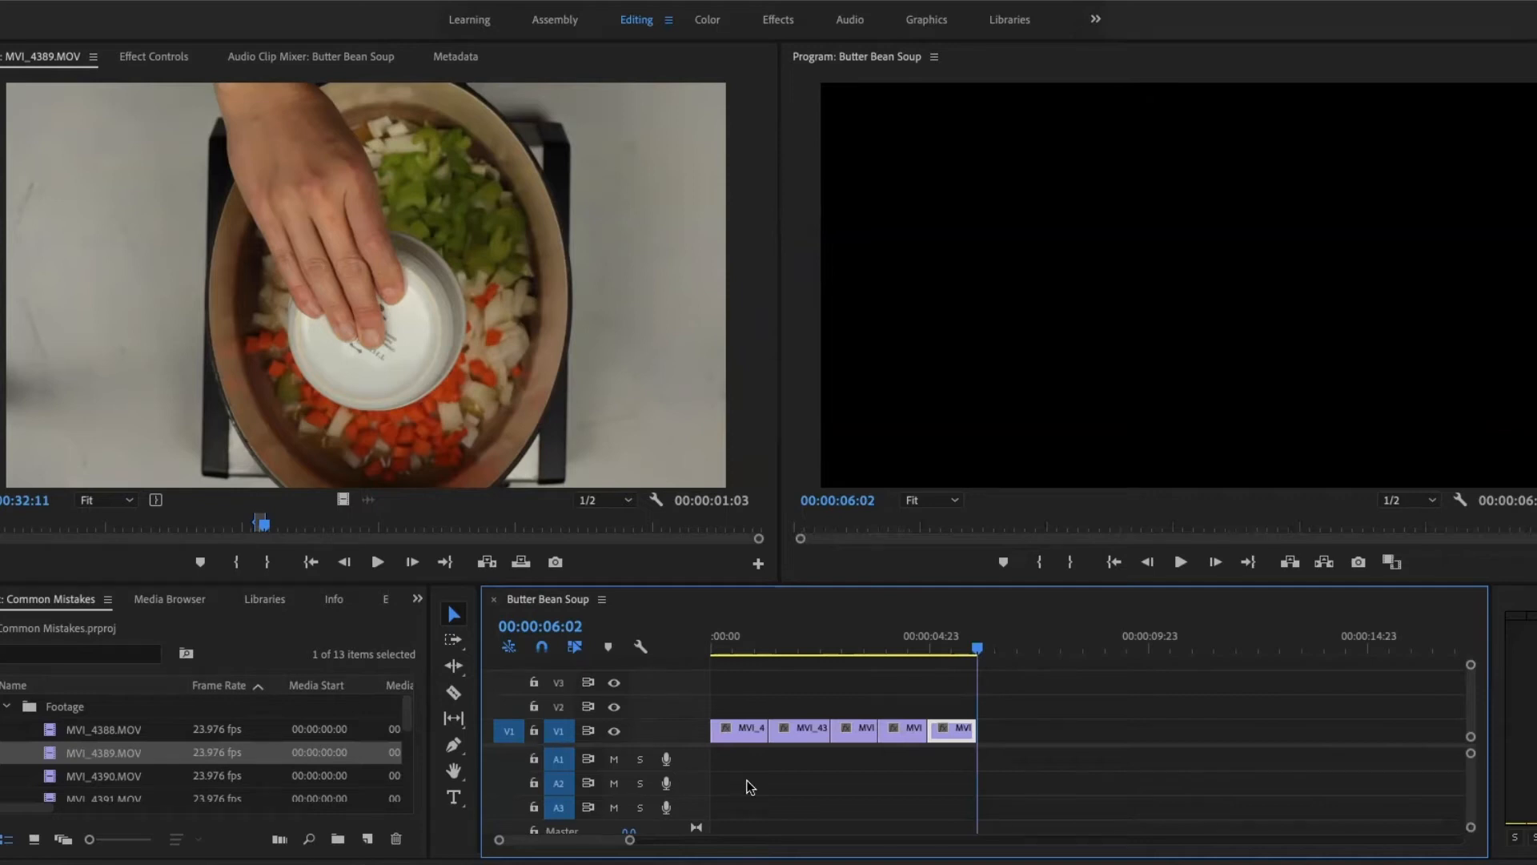
# - Step the playhead backward and forward through the edit points on V1, turning off V1's source patching along the way
pyautogui.press('Up')
pyautogui.press('Up')
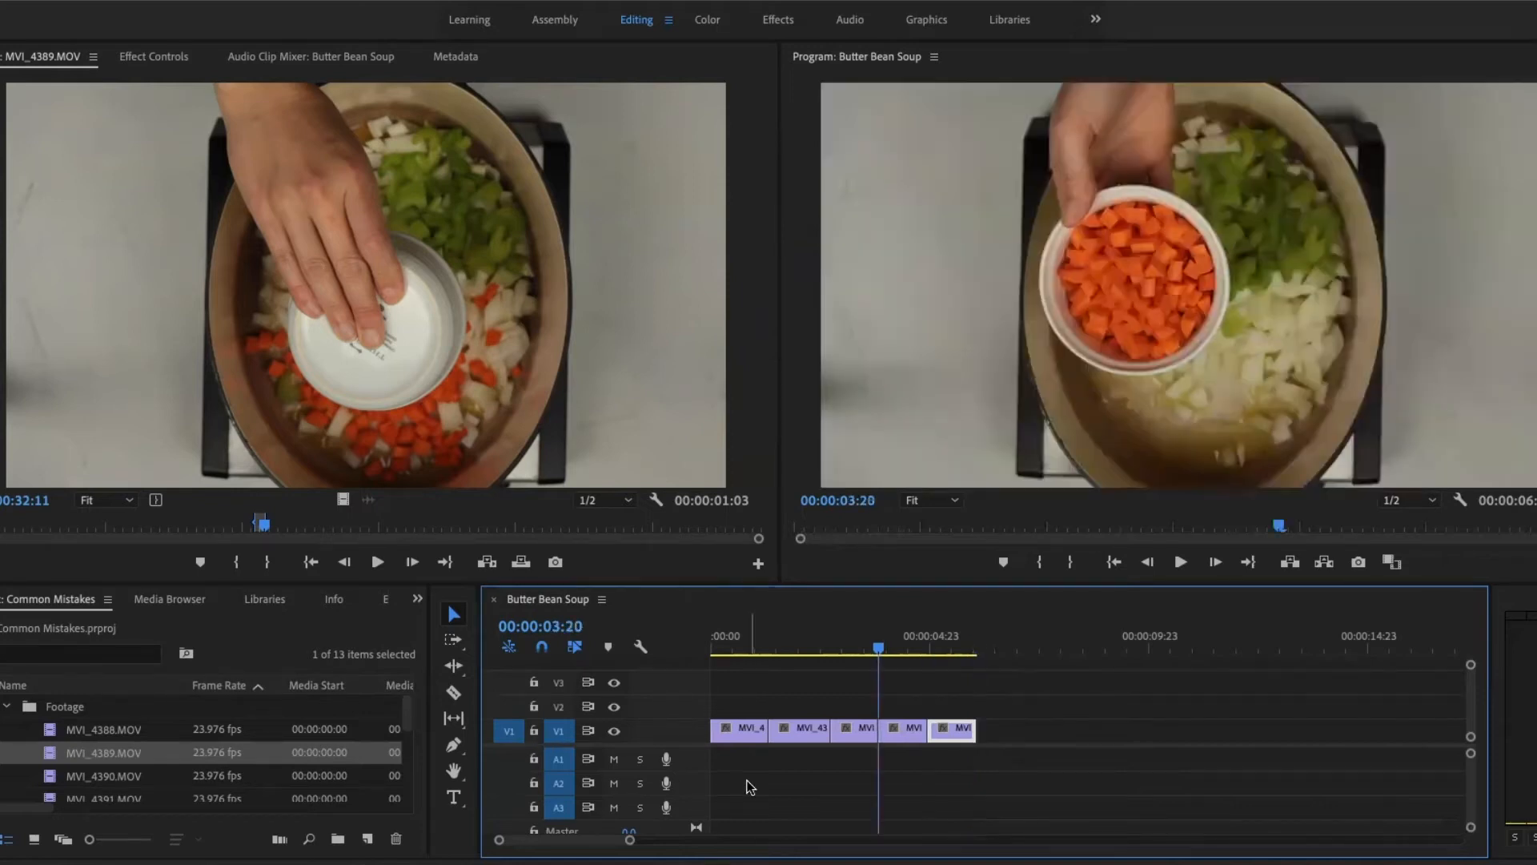
pyautogui.press('Up')
pyautogui.press('Up')
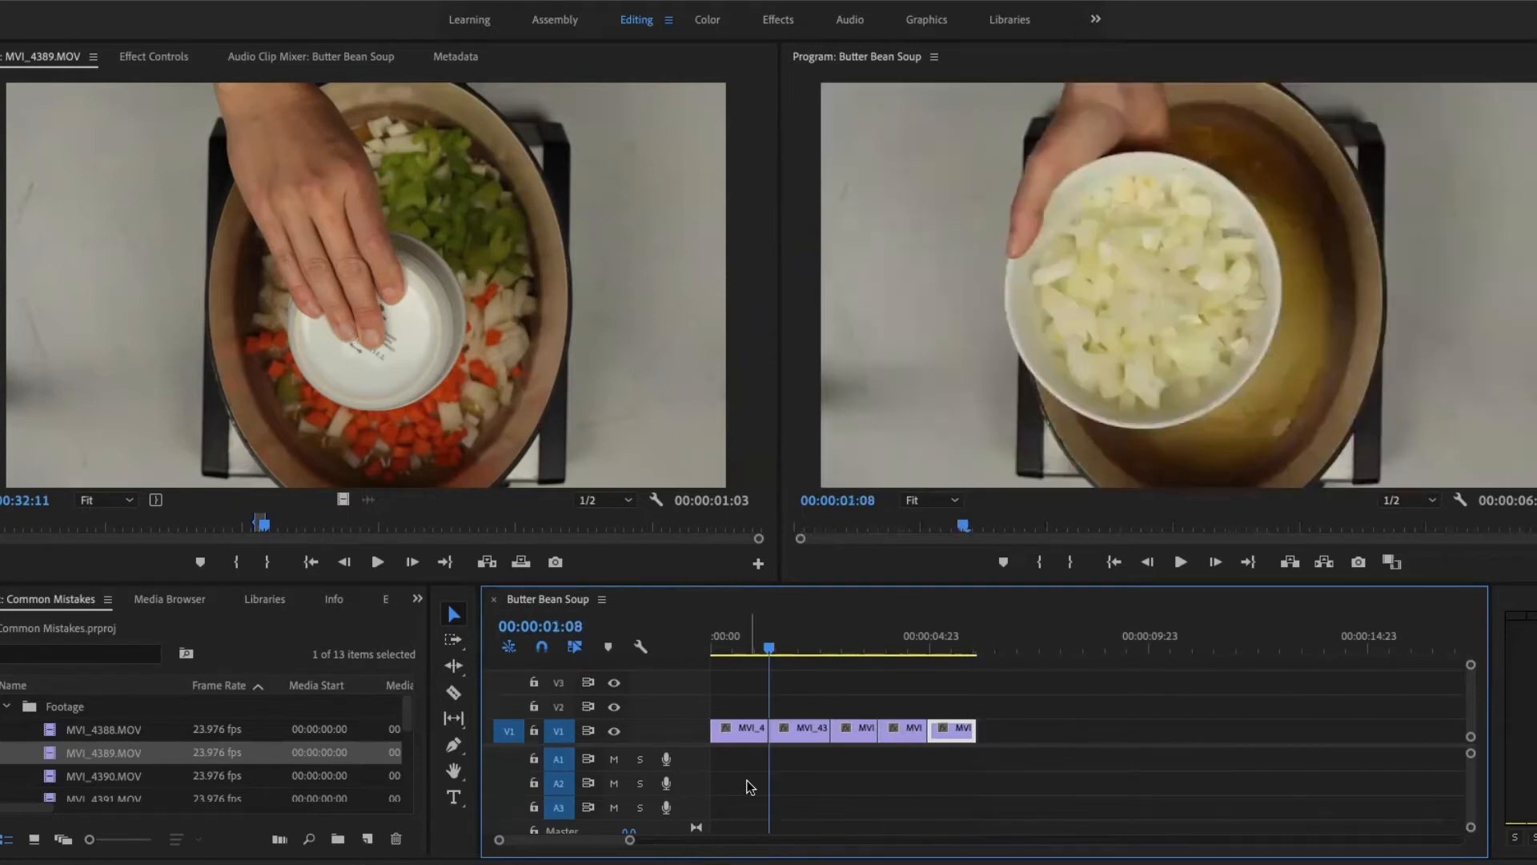
pyautogui.press('Down')
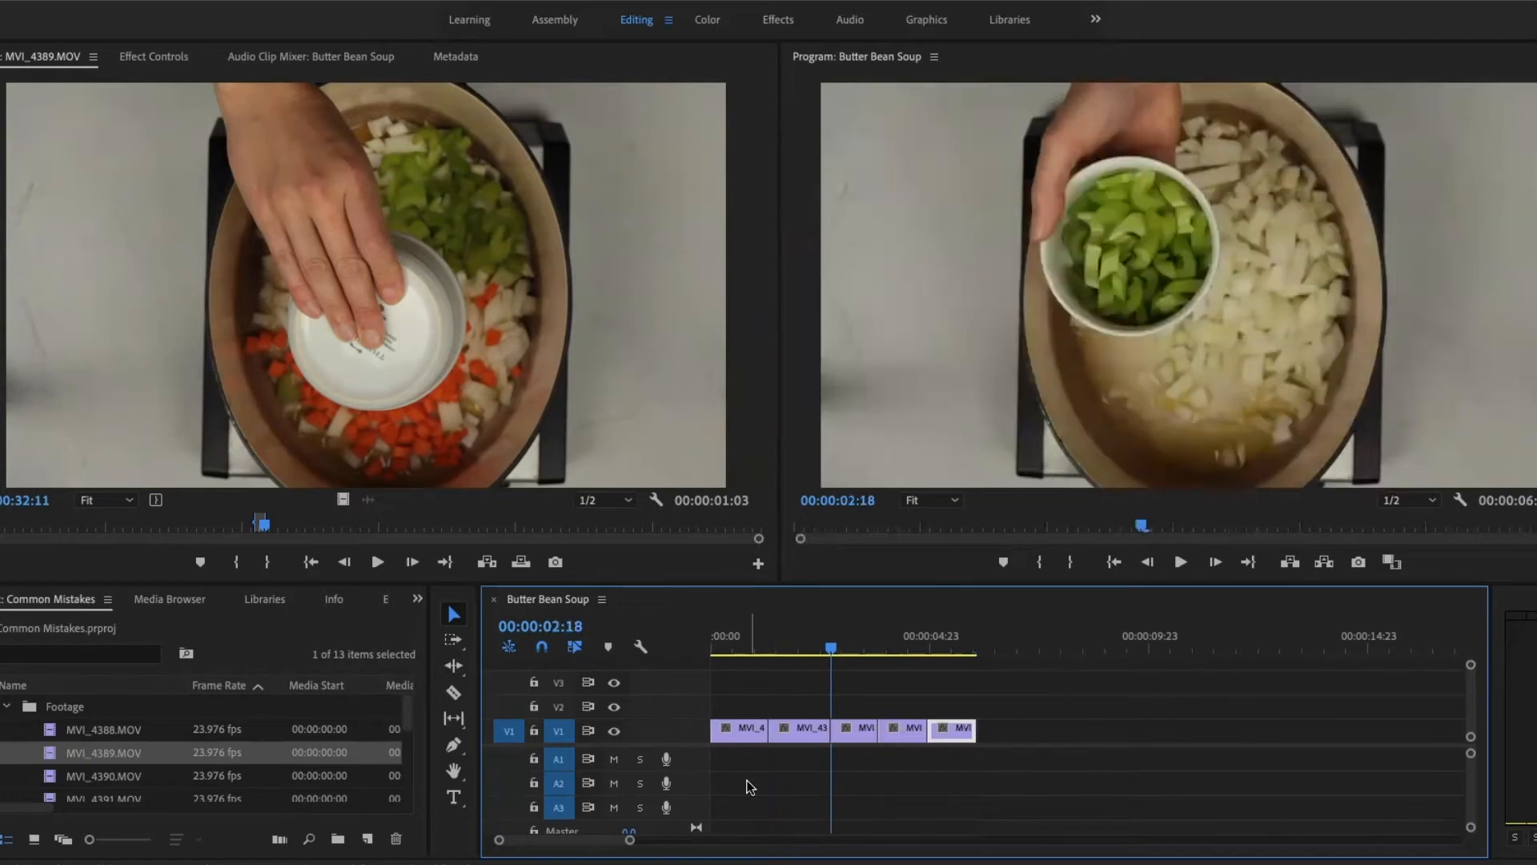
pyautogui.click(511, 731)
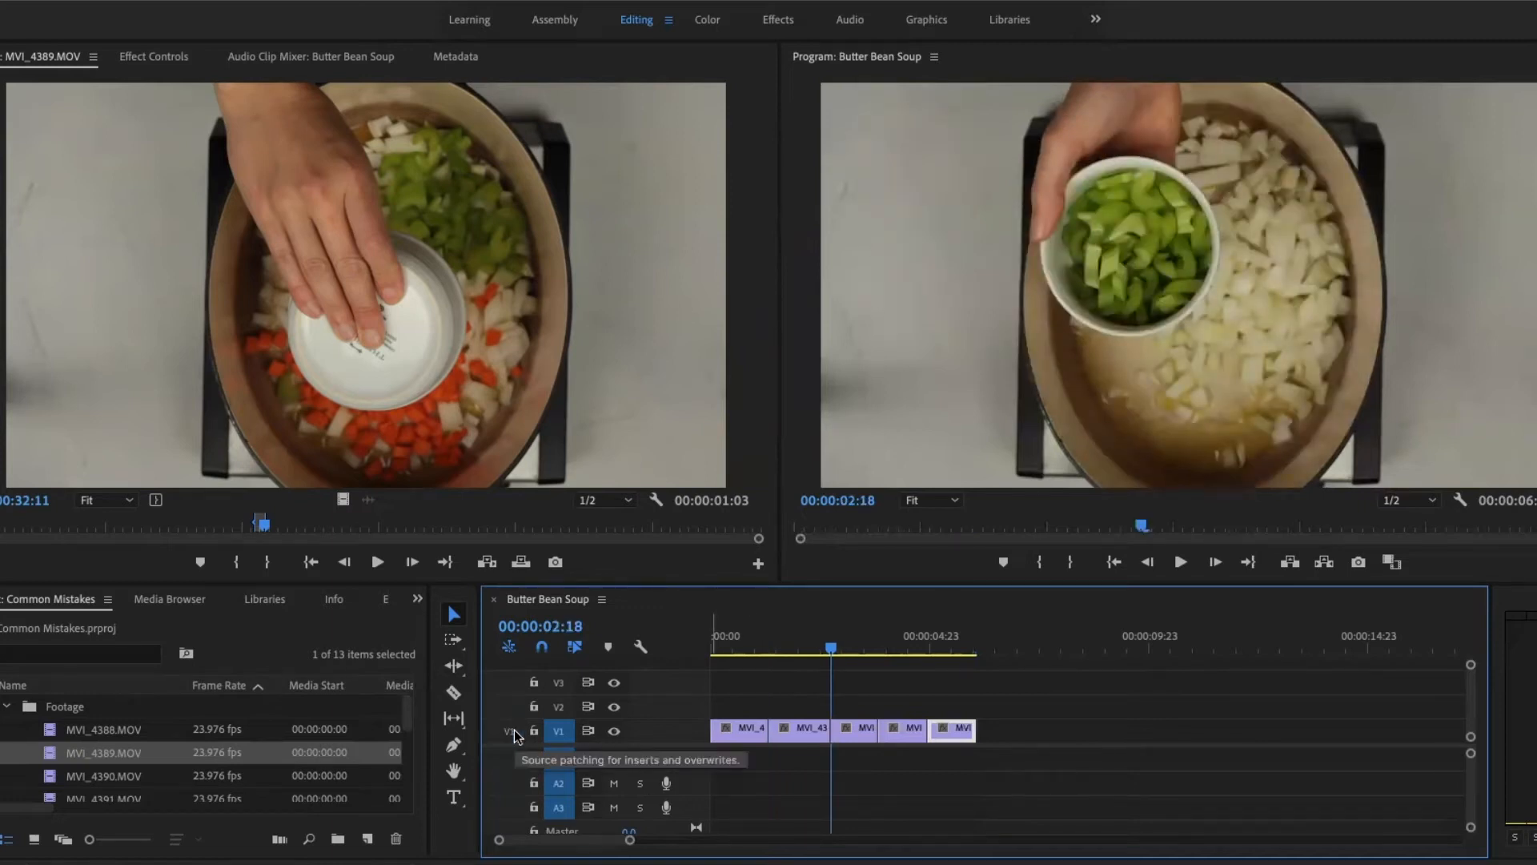
pyautogui.press('Down')
# - Turn off track targeting for V1 and jump the playhead to the sequence start, then reposition it past the last clip
pyautogui.click(561, 730)
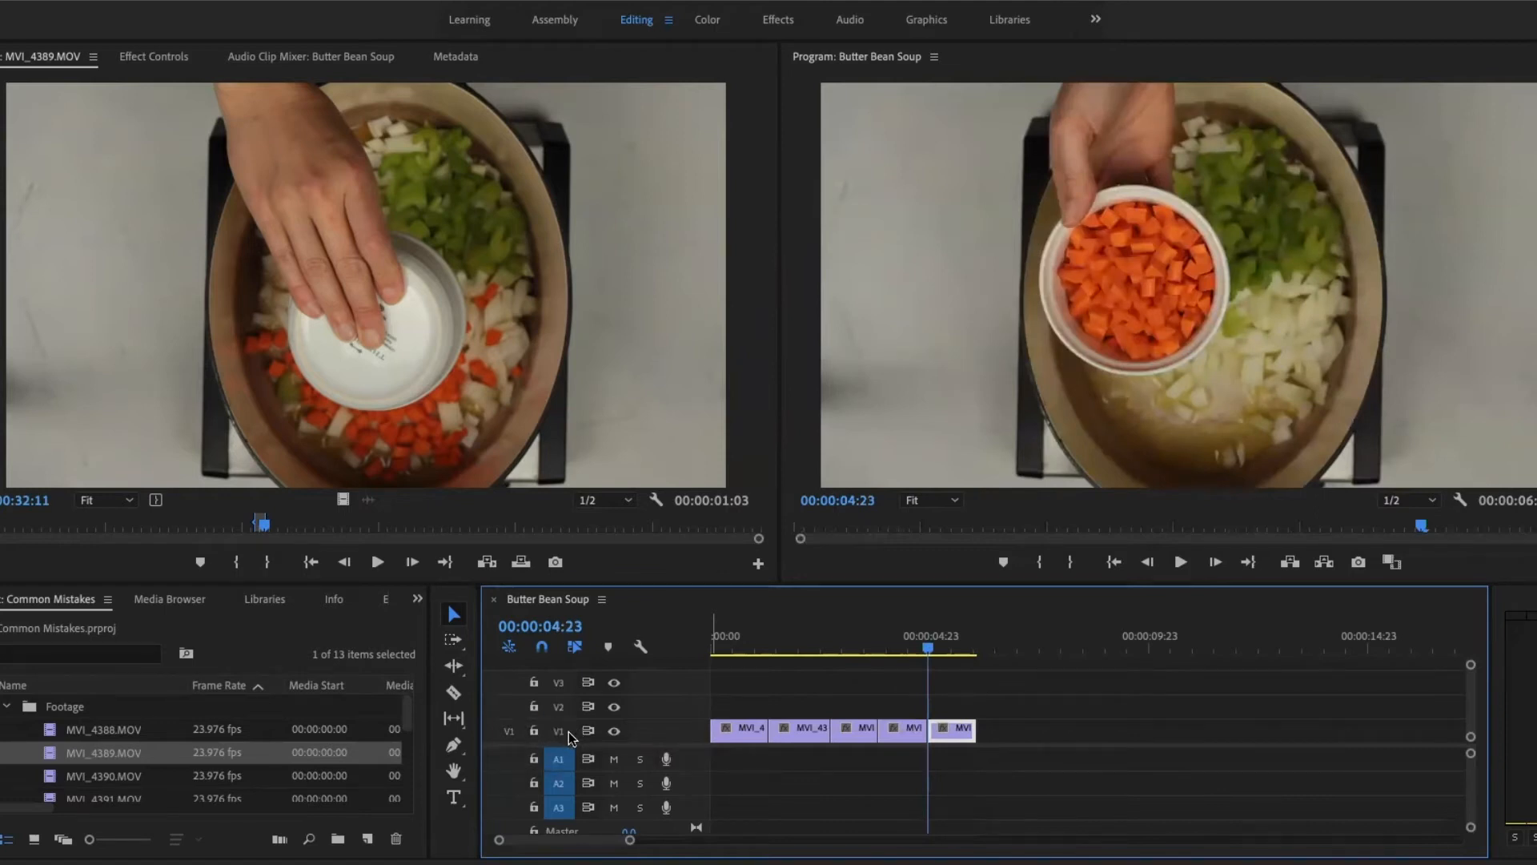
pyautogui.press('Home')
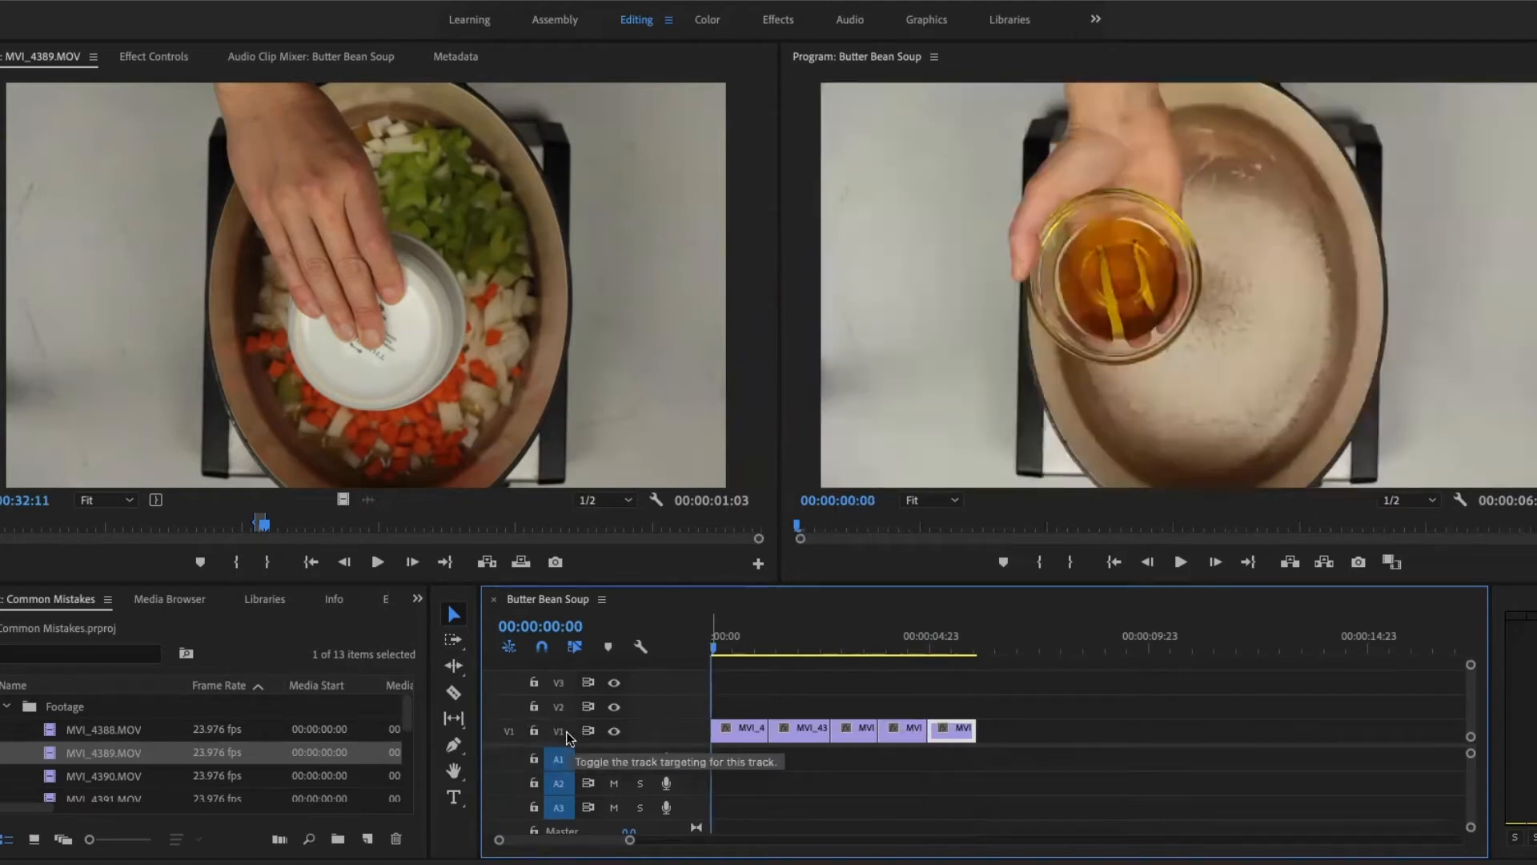
pyautogui.click(1003, 638)
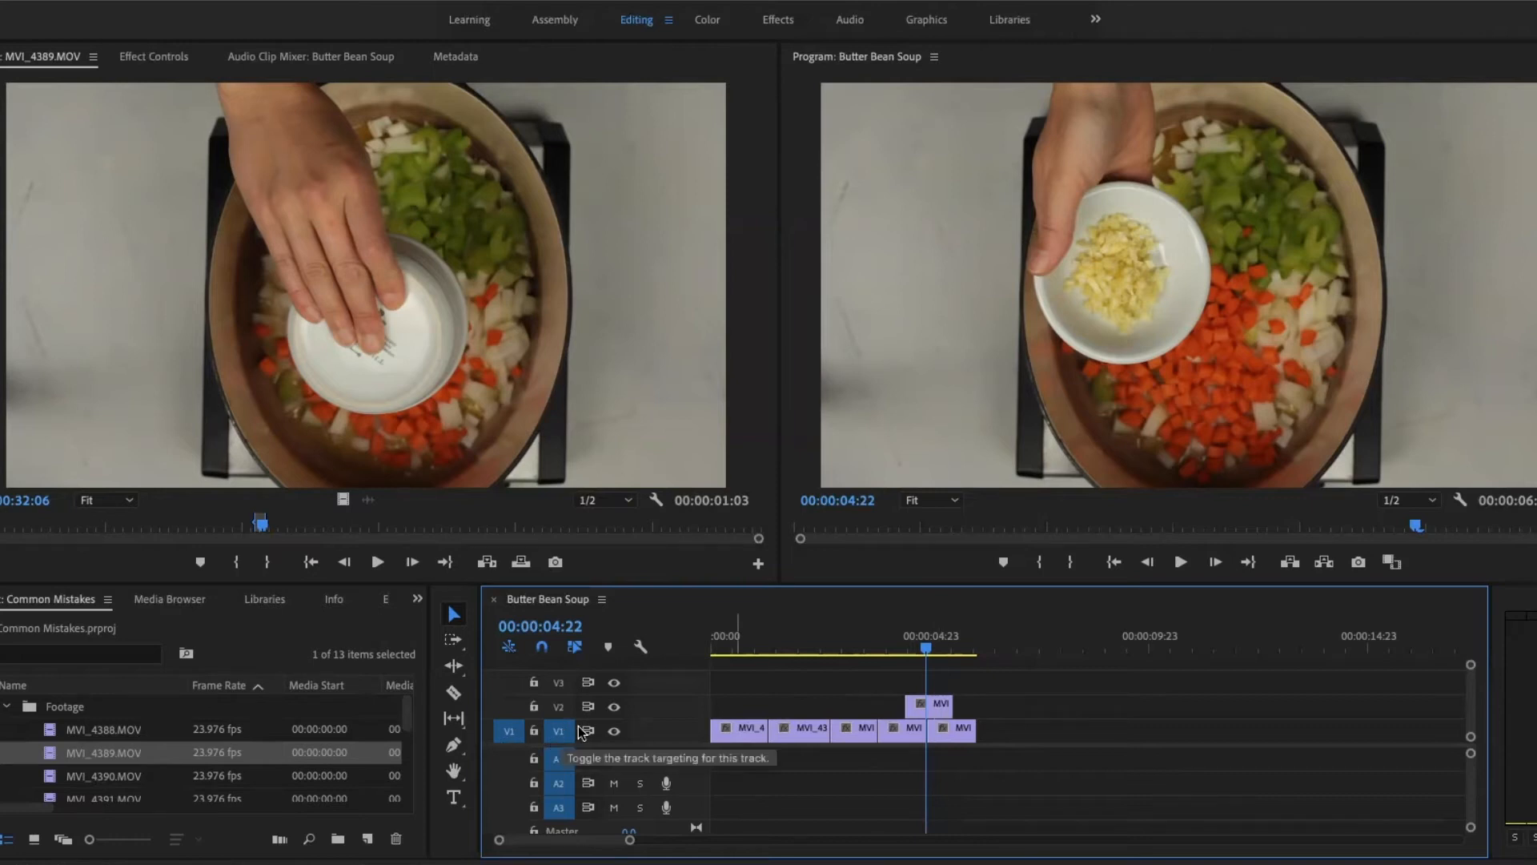
# - Place the playhead at 00:00:04:18 over the stacked clips and match frame the V1 clip in the source monitor
pyautogui.click(920, 638)
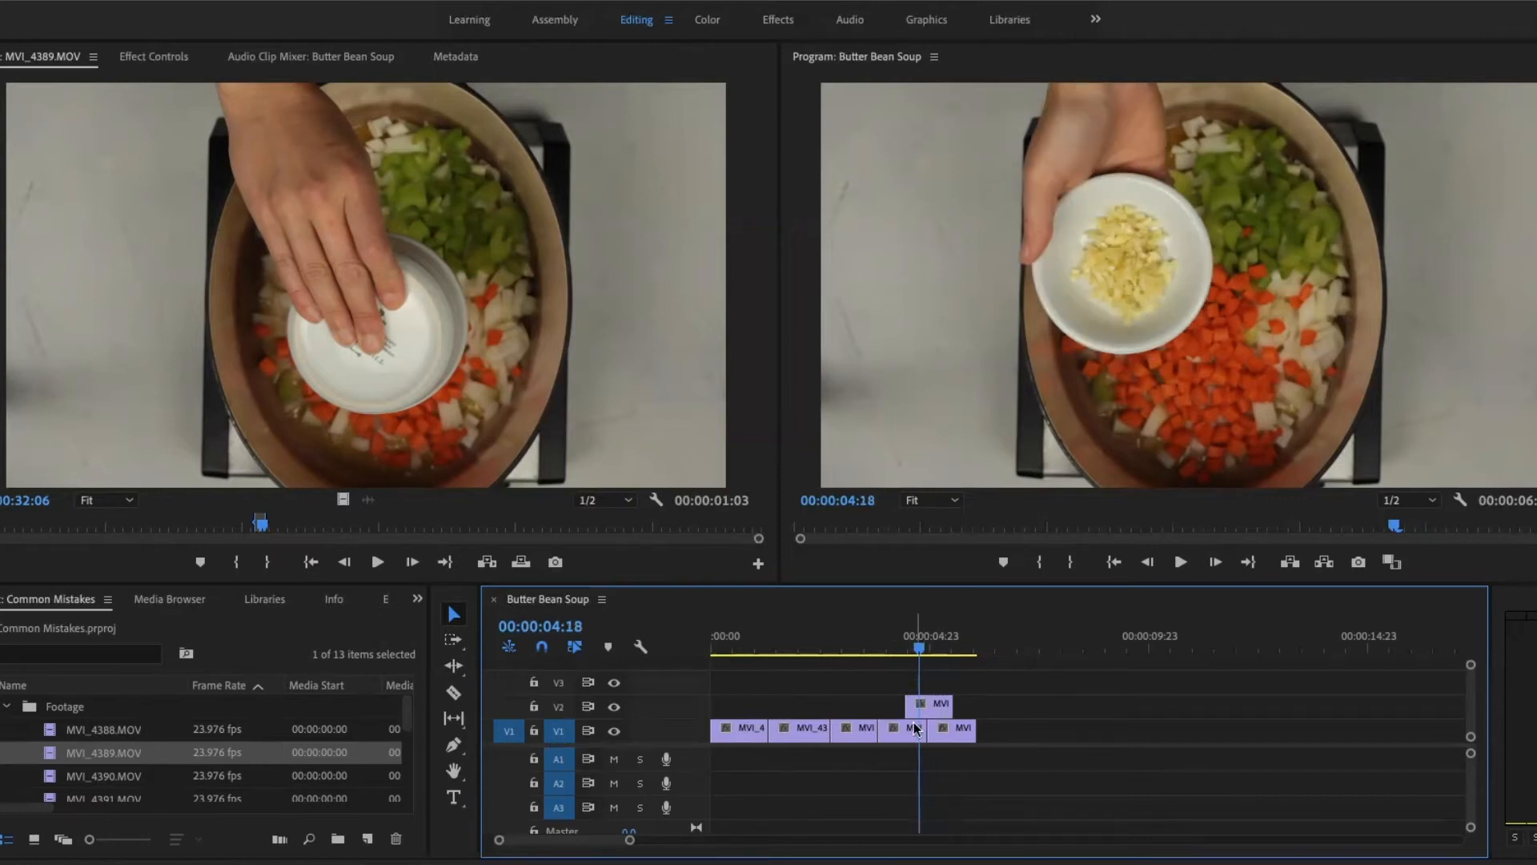
pyautogui.press('f')
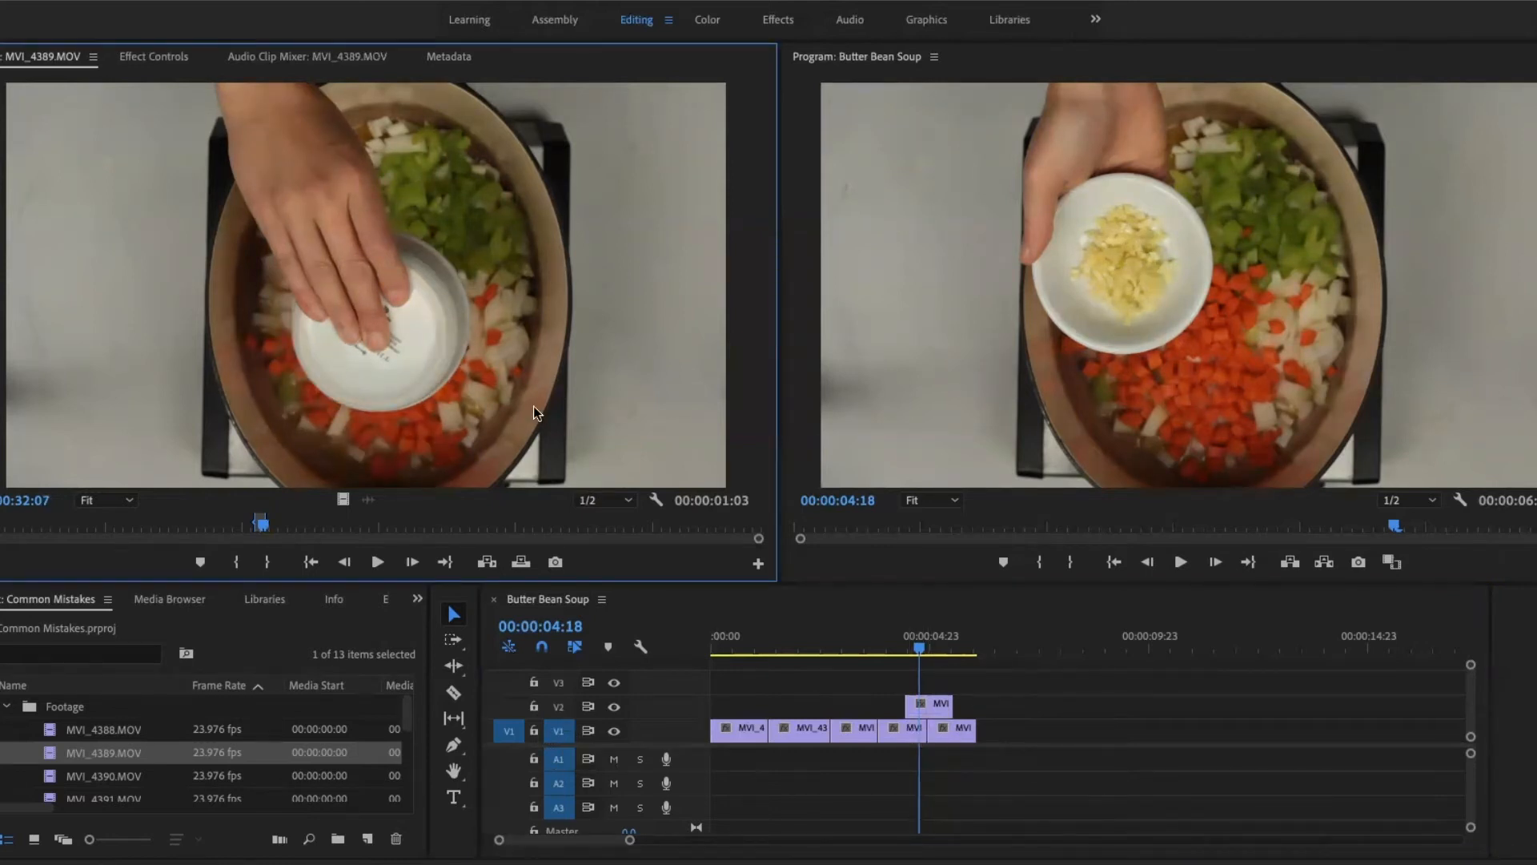
# - Enable track targeting on V2 and match frame the V2 clip at 00:00:04:18 in the source monitor
pyautogui.click(558, 707)
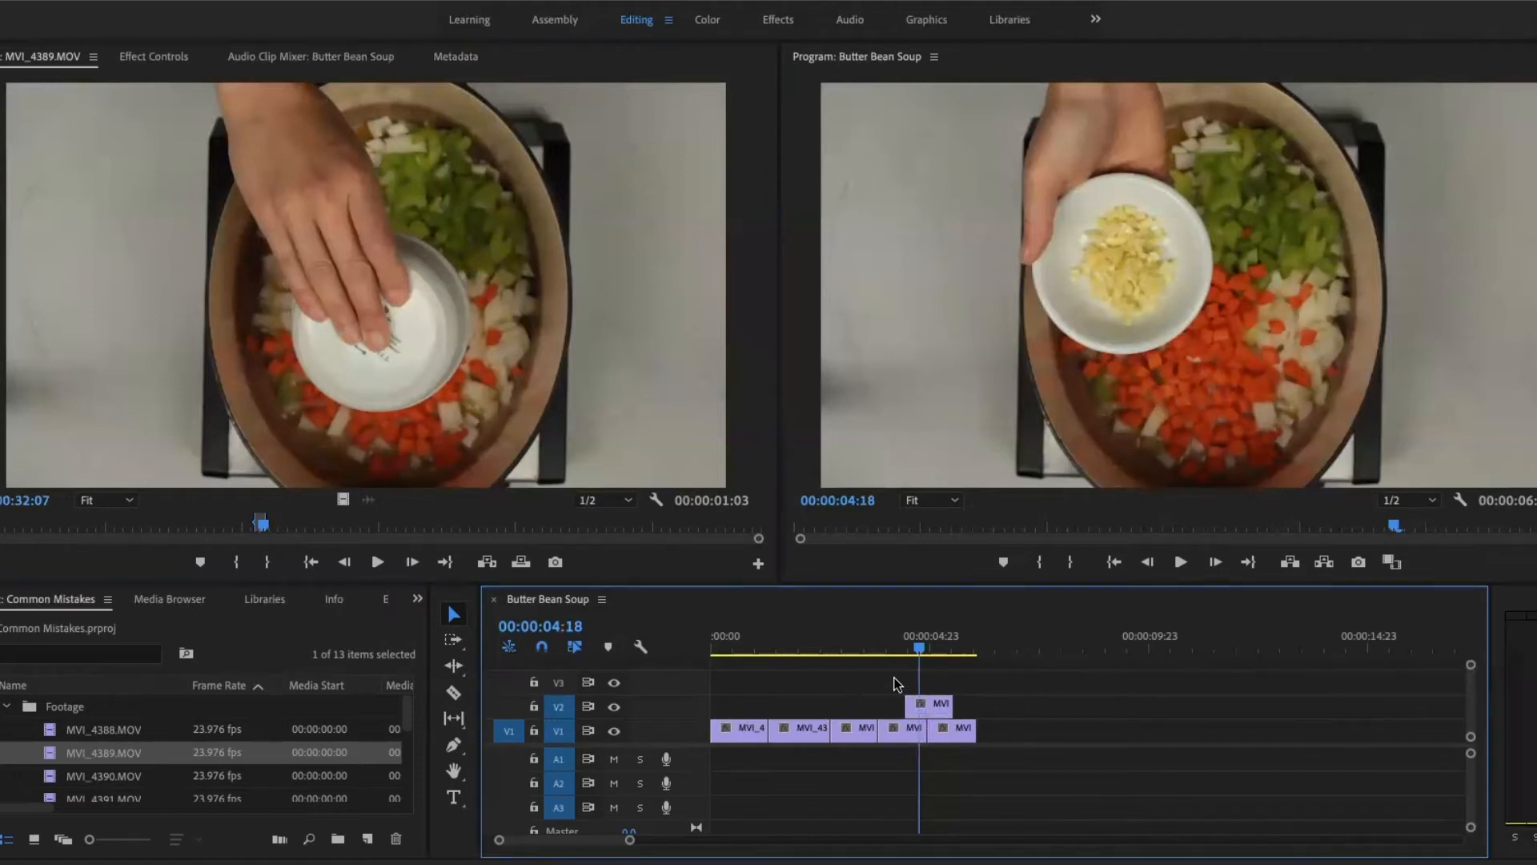
pyautogui.click(934, 646)
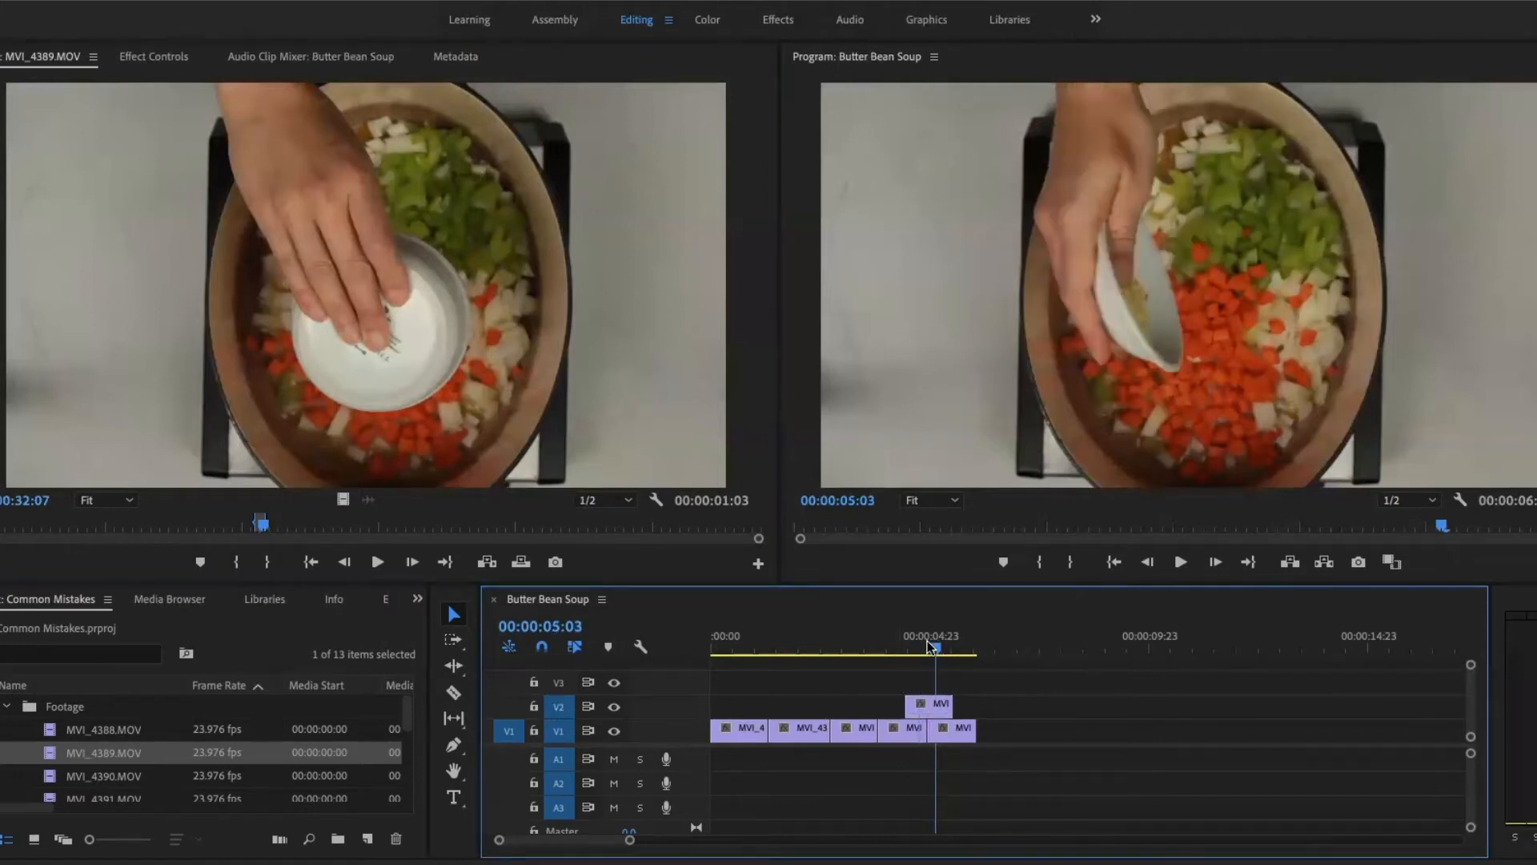
pyautogui.moveTo(929, 645); pyautogui.dragTo(921, 645)
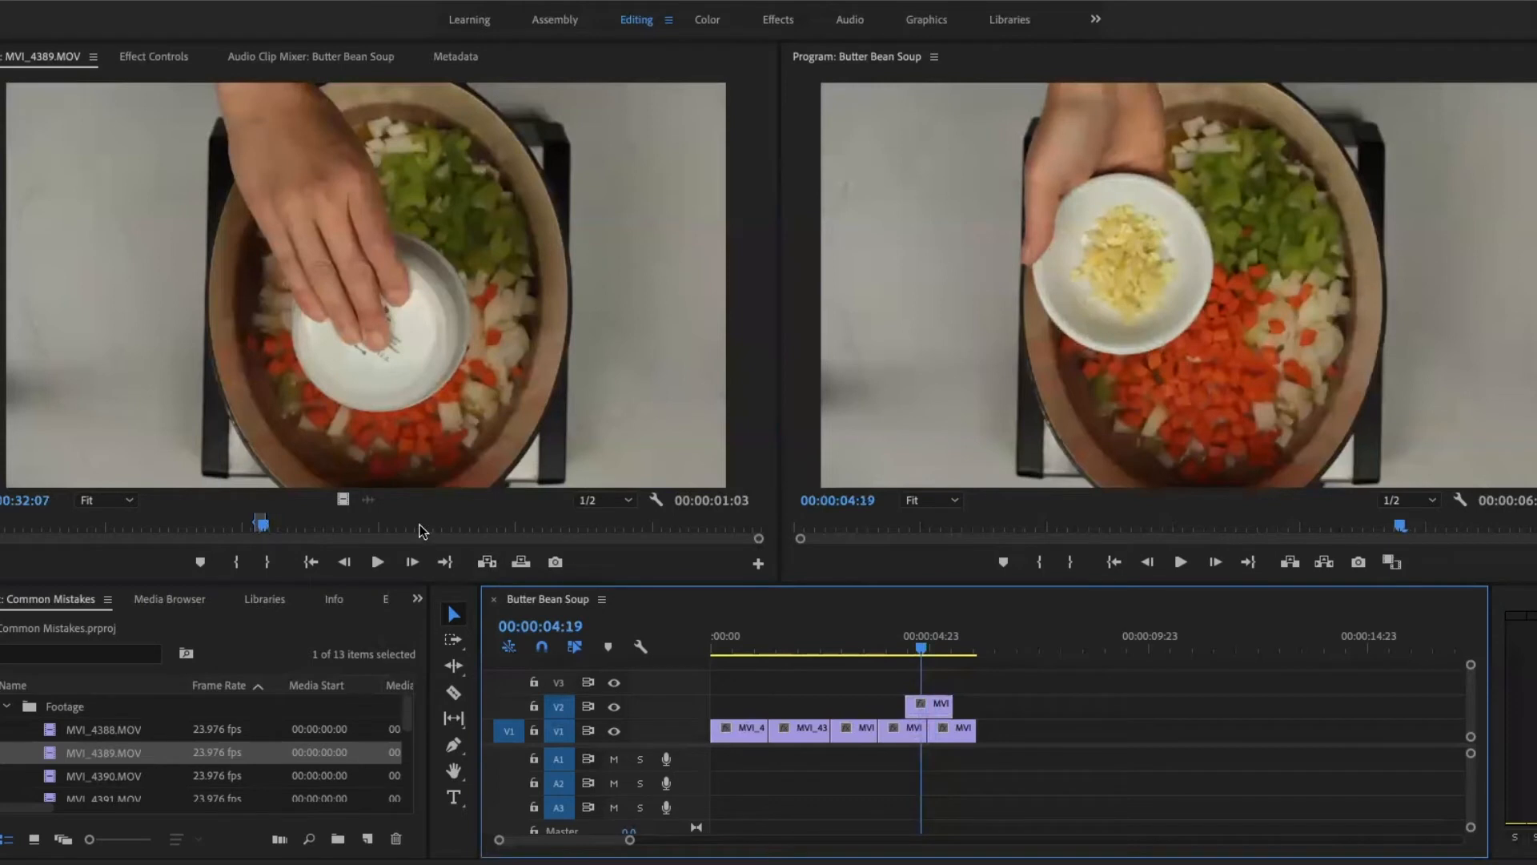
pyautogui.click(449, 526)
pyautogui.click(921, 646)
pyautogui.press('f')
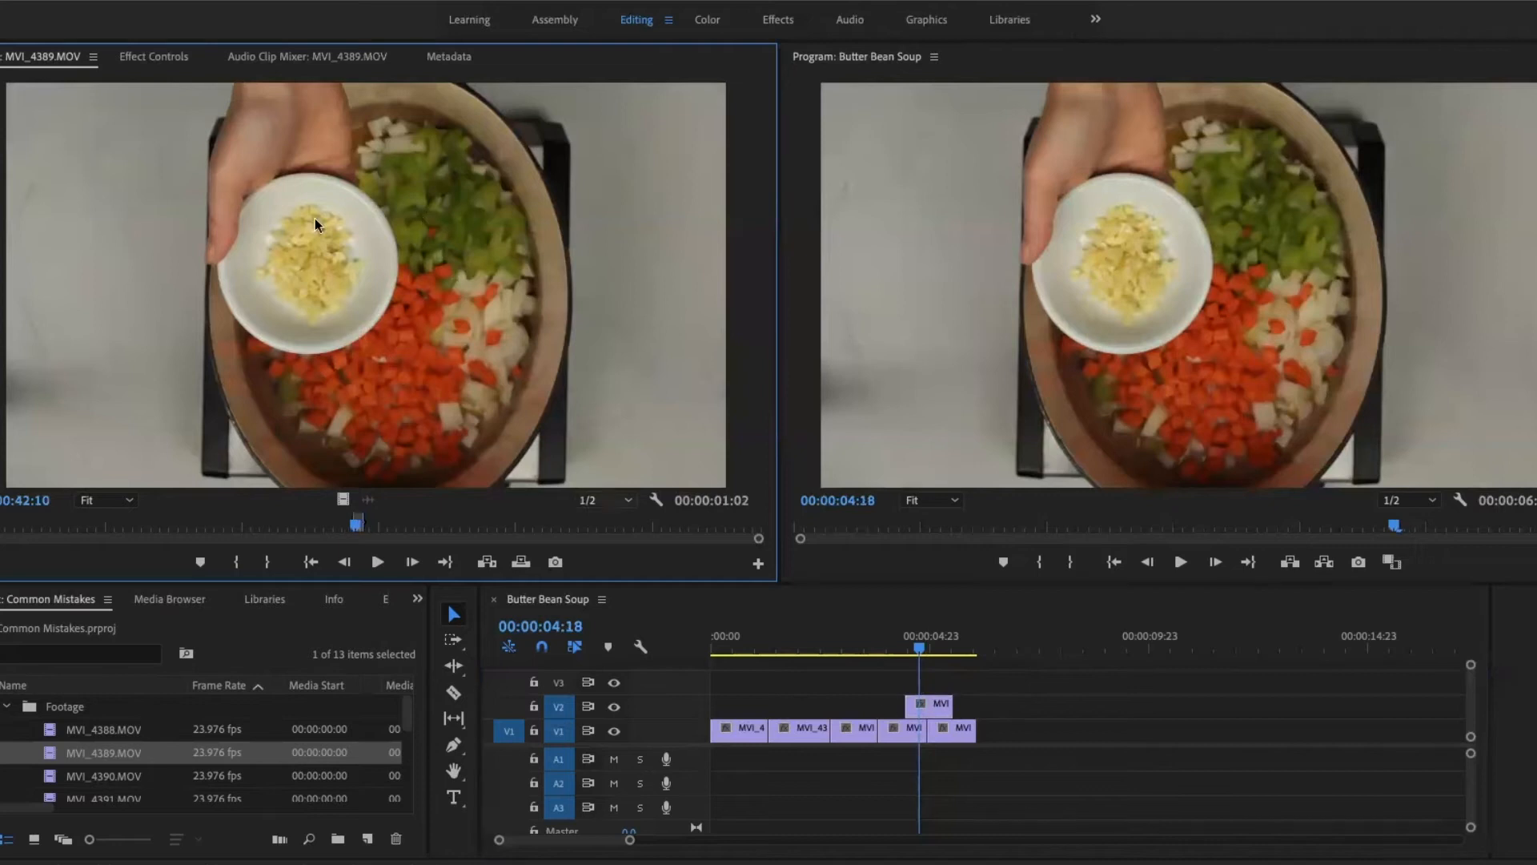
# - Select the V1 clip beneath the V2 clip at the playhead and match frame it in the source monitor
pyautogui.click(915, 730)
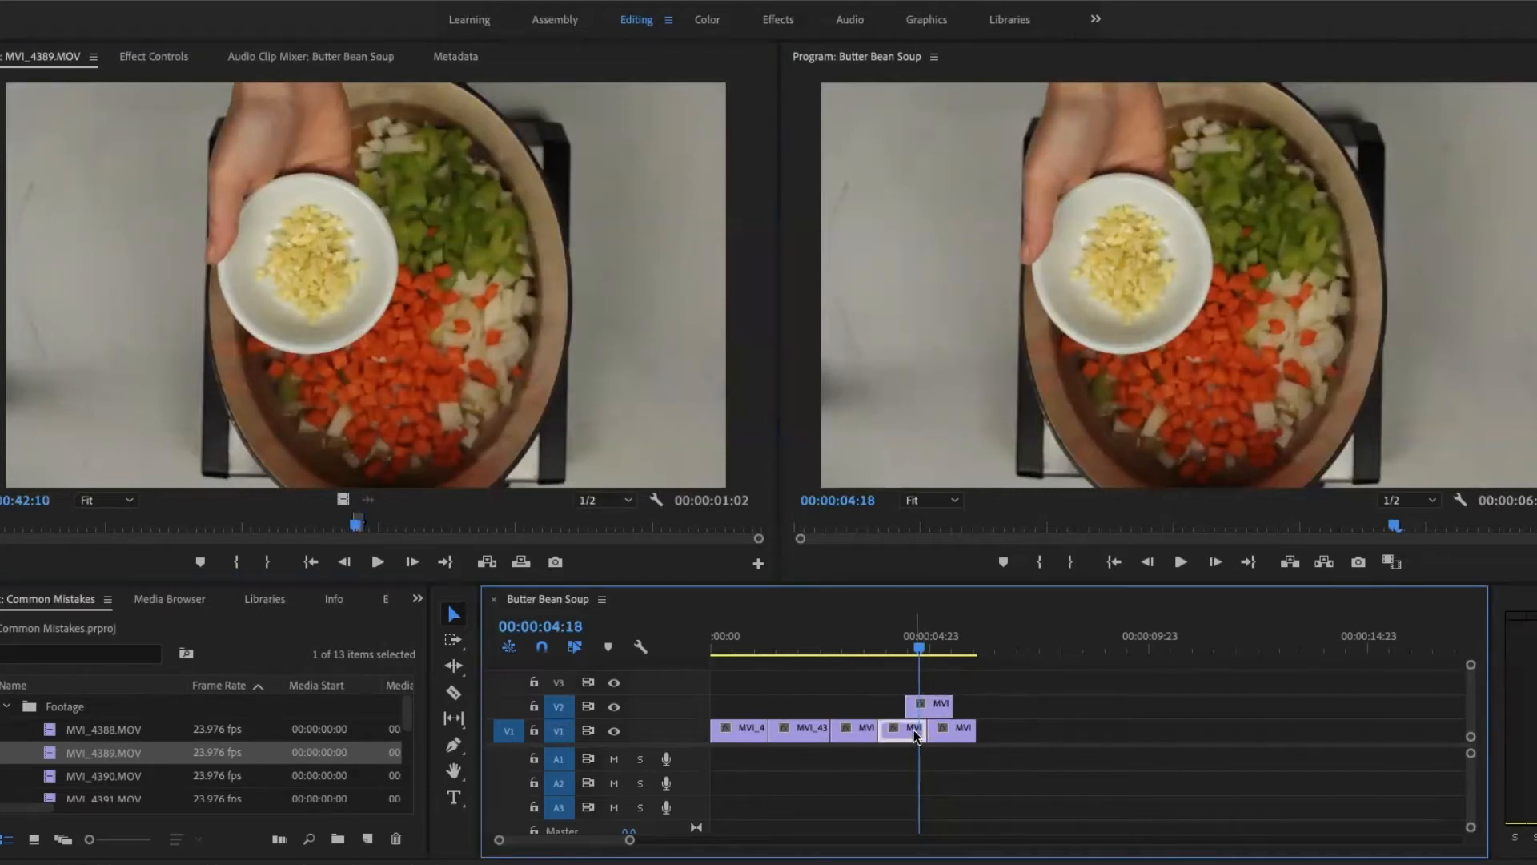
pyautogui.press('f')
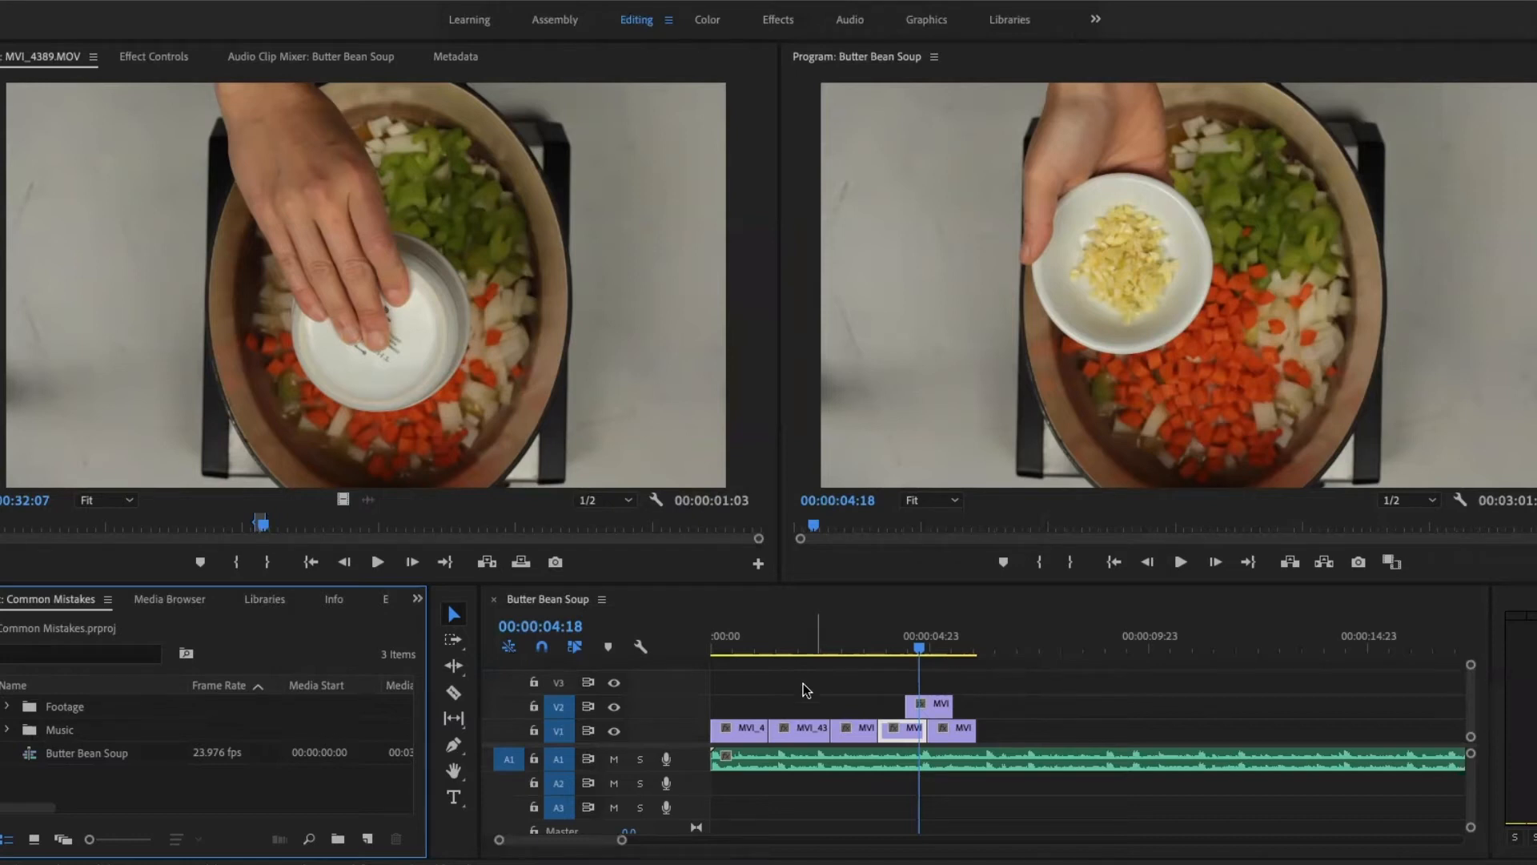
# - Toggle V1's track output off and on, and mute and unmute audio track A1
pyautogui.click(614, 730)
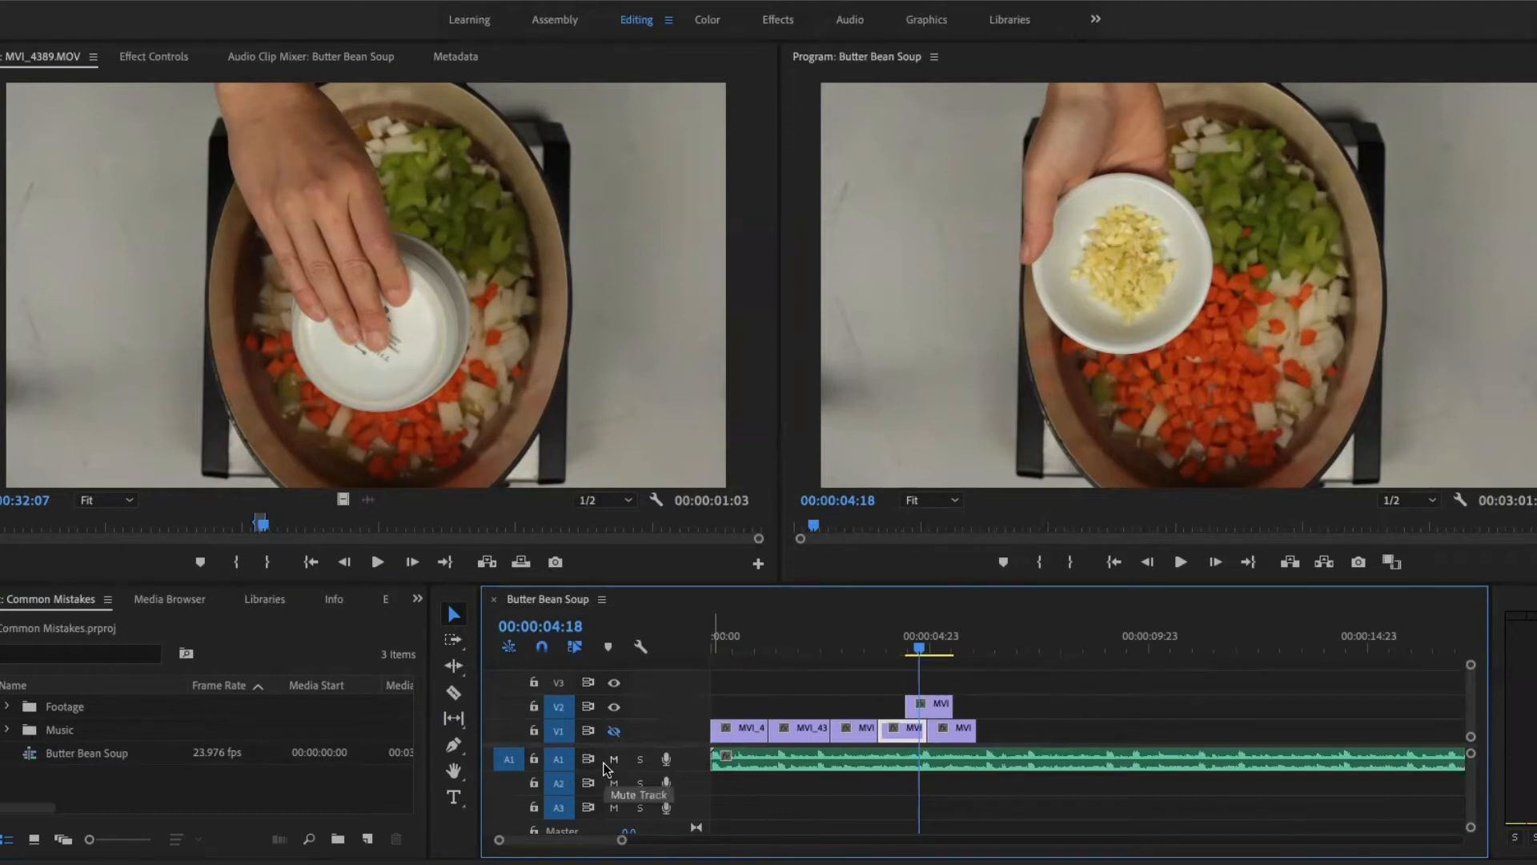
pyautogui.click(614, 759)
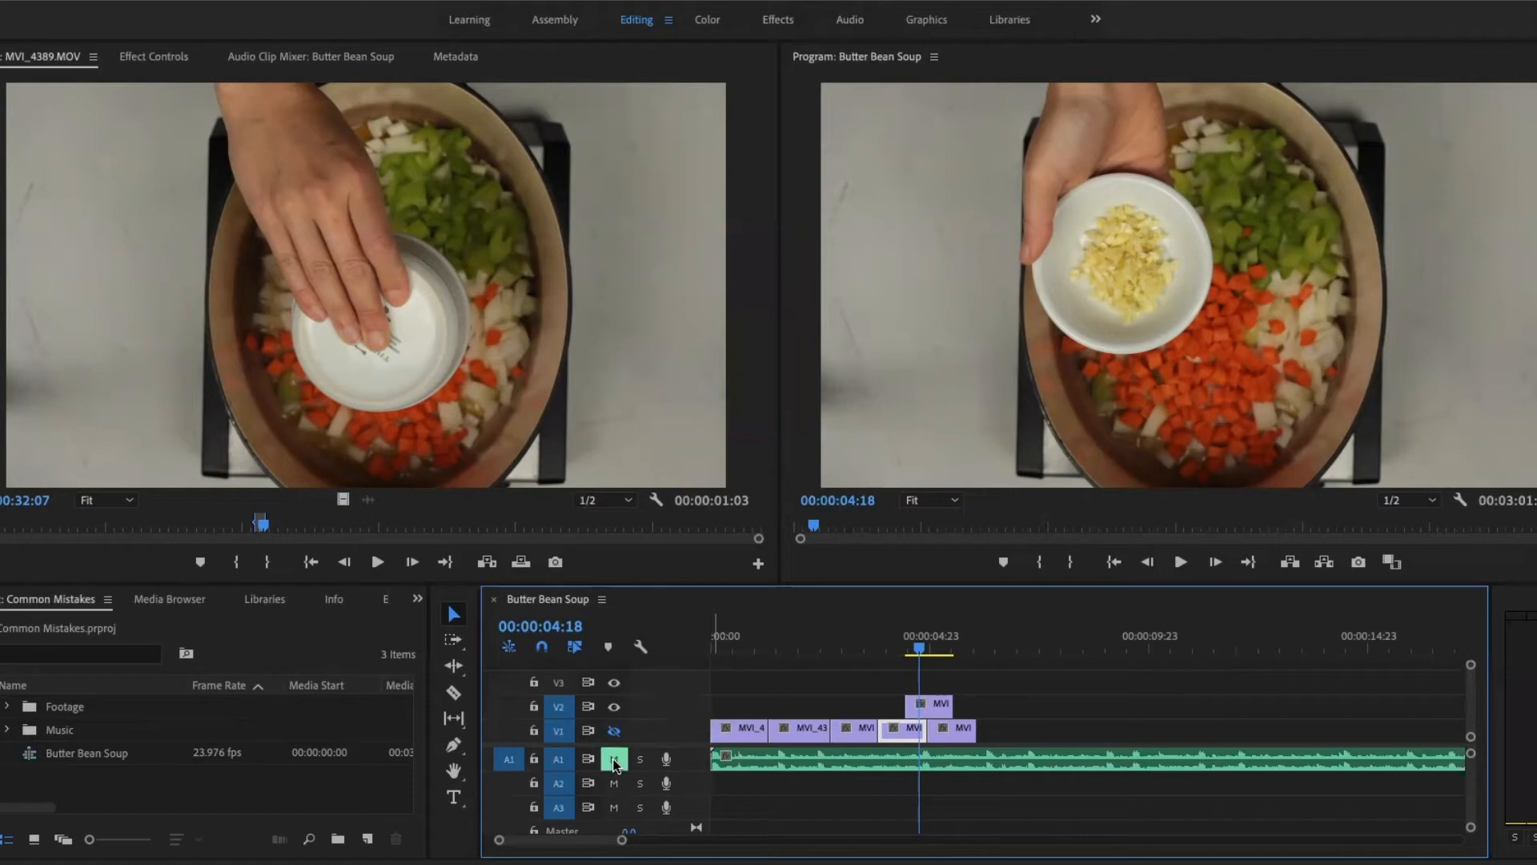
pyautogui.click(614, 759)
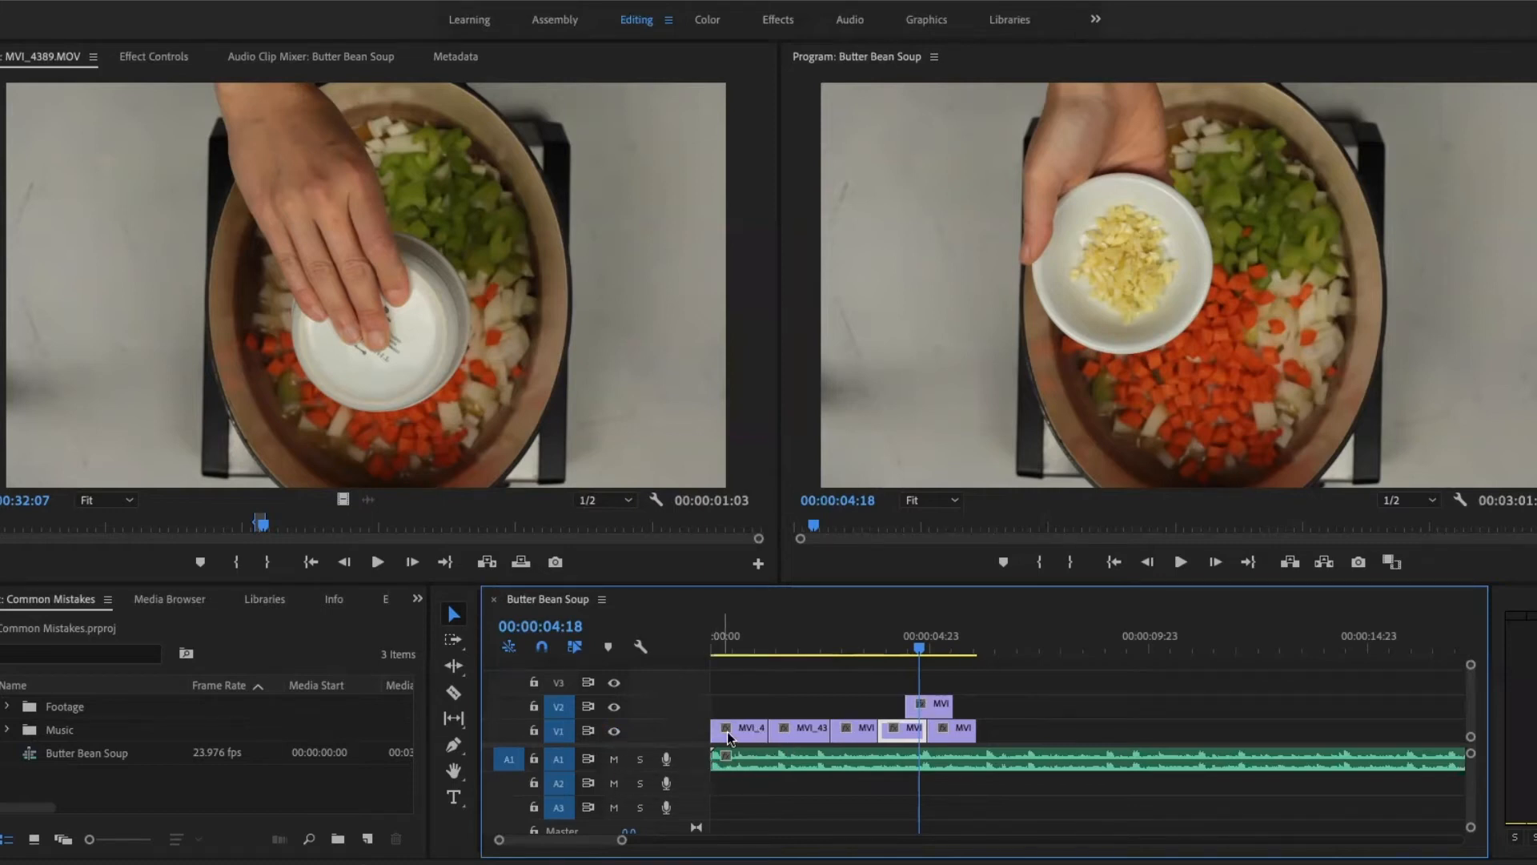
# - Play the sequence from about 00:00:04:08 past the end of the video clips, and stop playback
pyautogui.click(901, 642)
pyautogui.press('space')
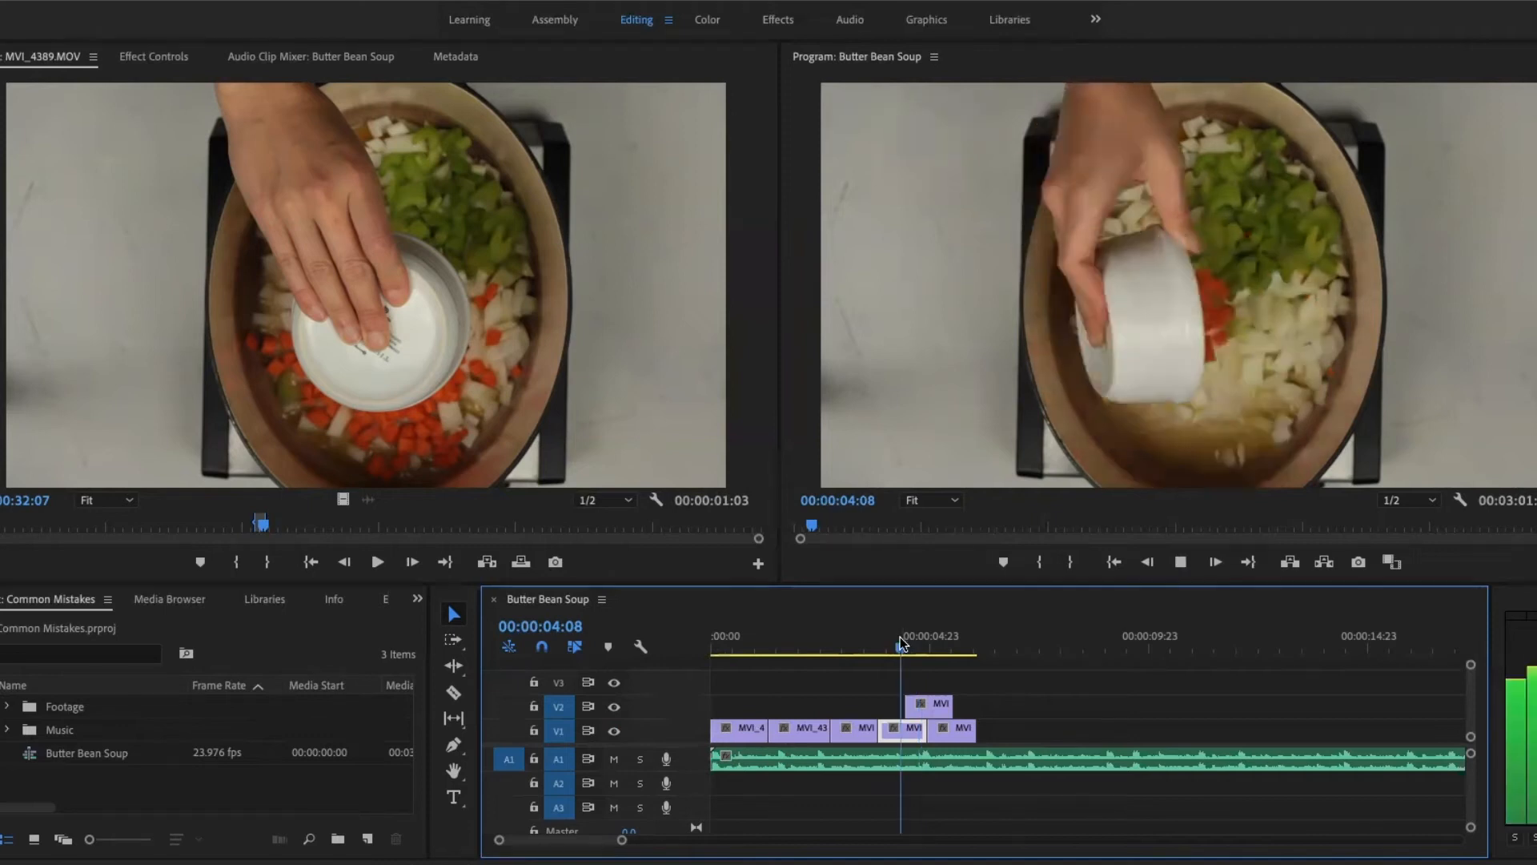
pyautogui.press('space')
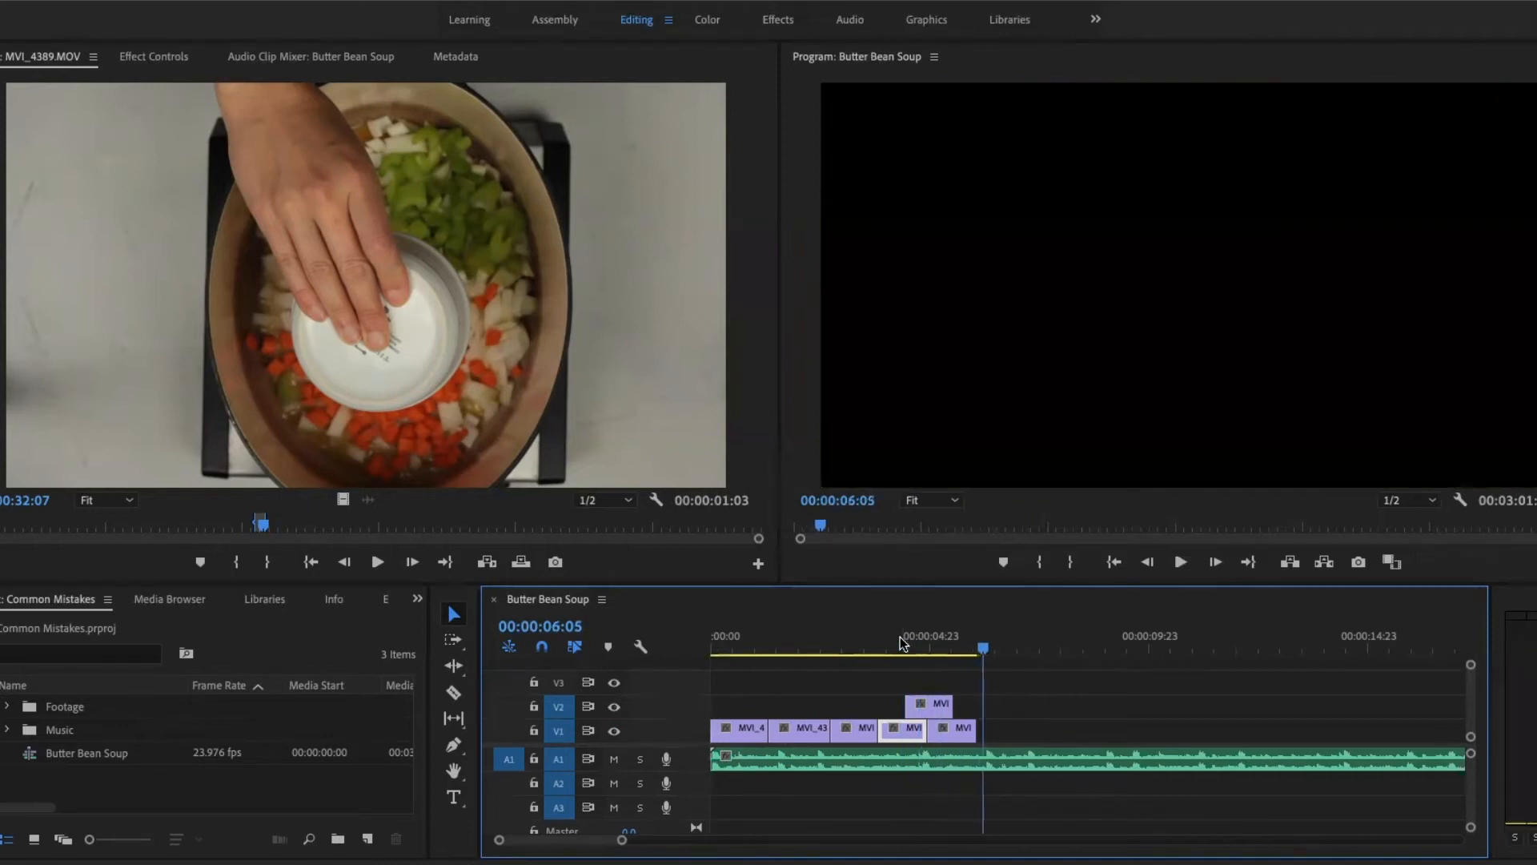
# - Mute A1, play the sequence from 00:00:04:06 to check it without music, and unmute the track
pyautogui.click(882, 643)
pyautogui.moveTo(880, 640)
pyautogui.mouseDown()
pyautogui.moveTo(952, 644)
pyautogui.moveTo(897, 646)
pyautogui.mouseUp()
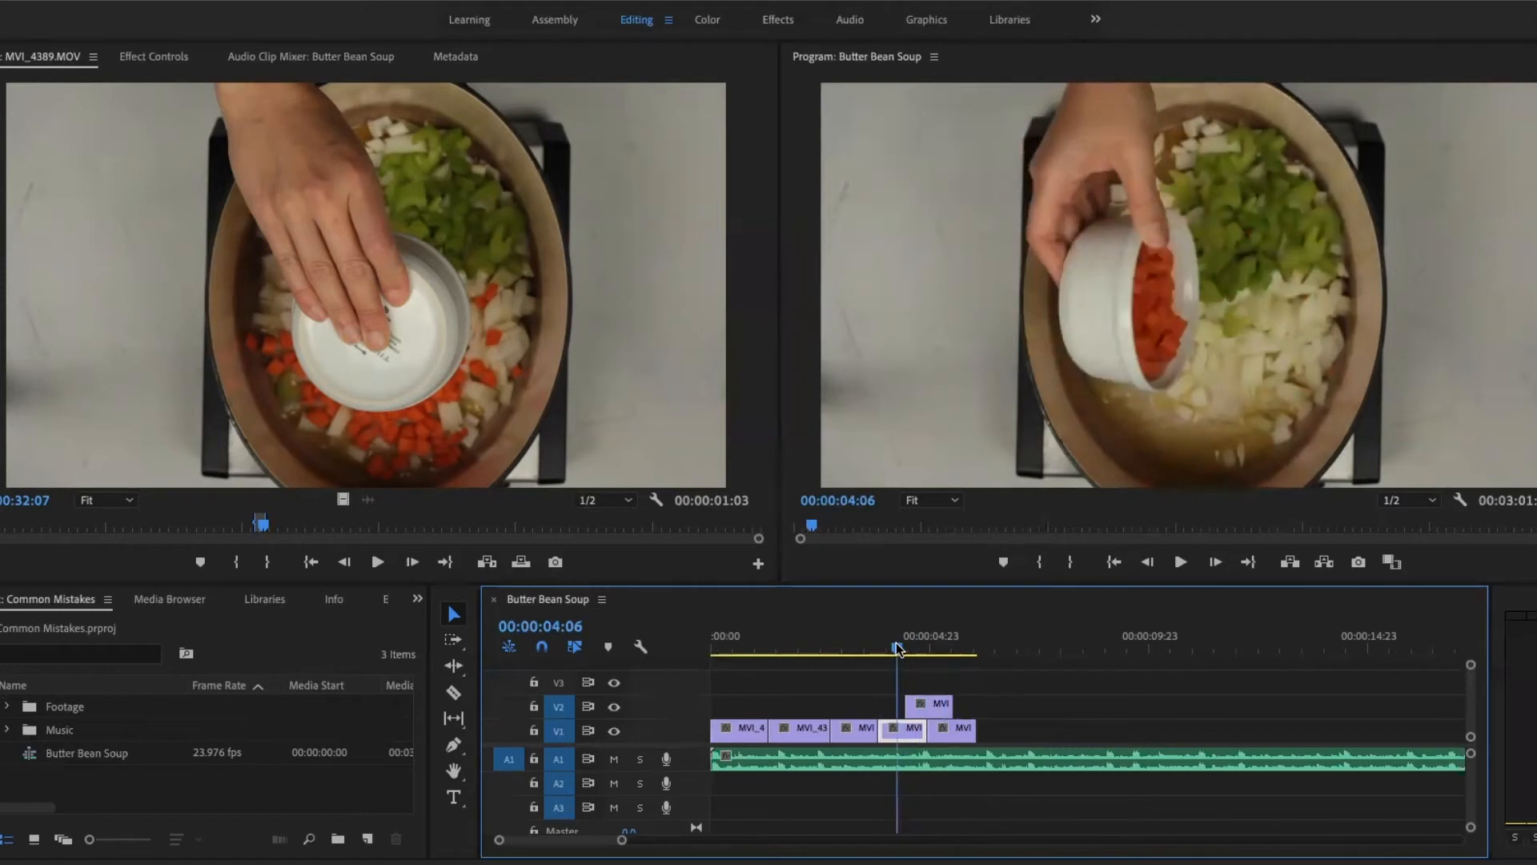
pyautogui.click(614, 760)
pyautogui.press('space')
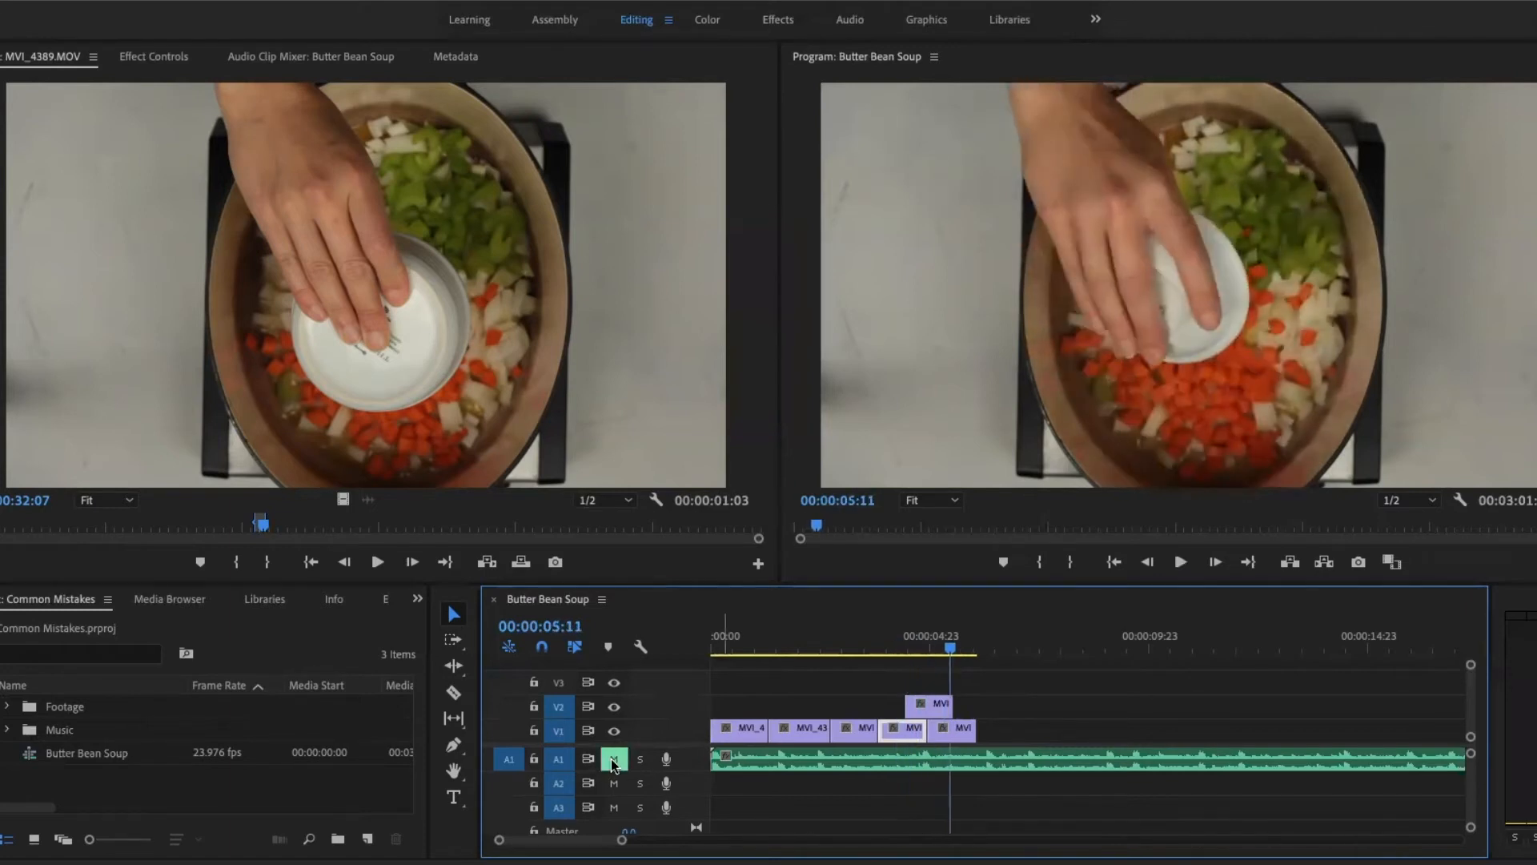
pyautogui.click(614, 760)
# - Hide V1's track output and play the sequence from 00:00:03:20 across the V2 clip
pyautogui.click(616, 732)
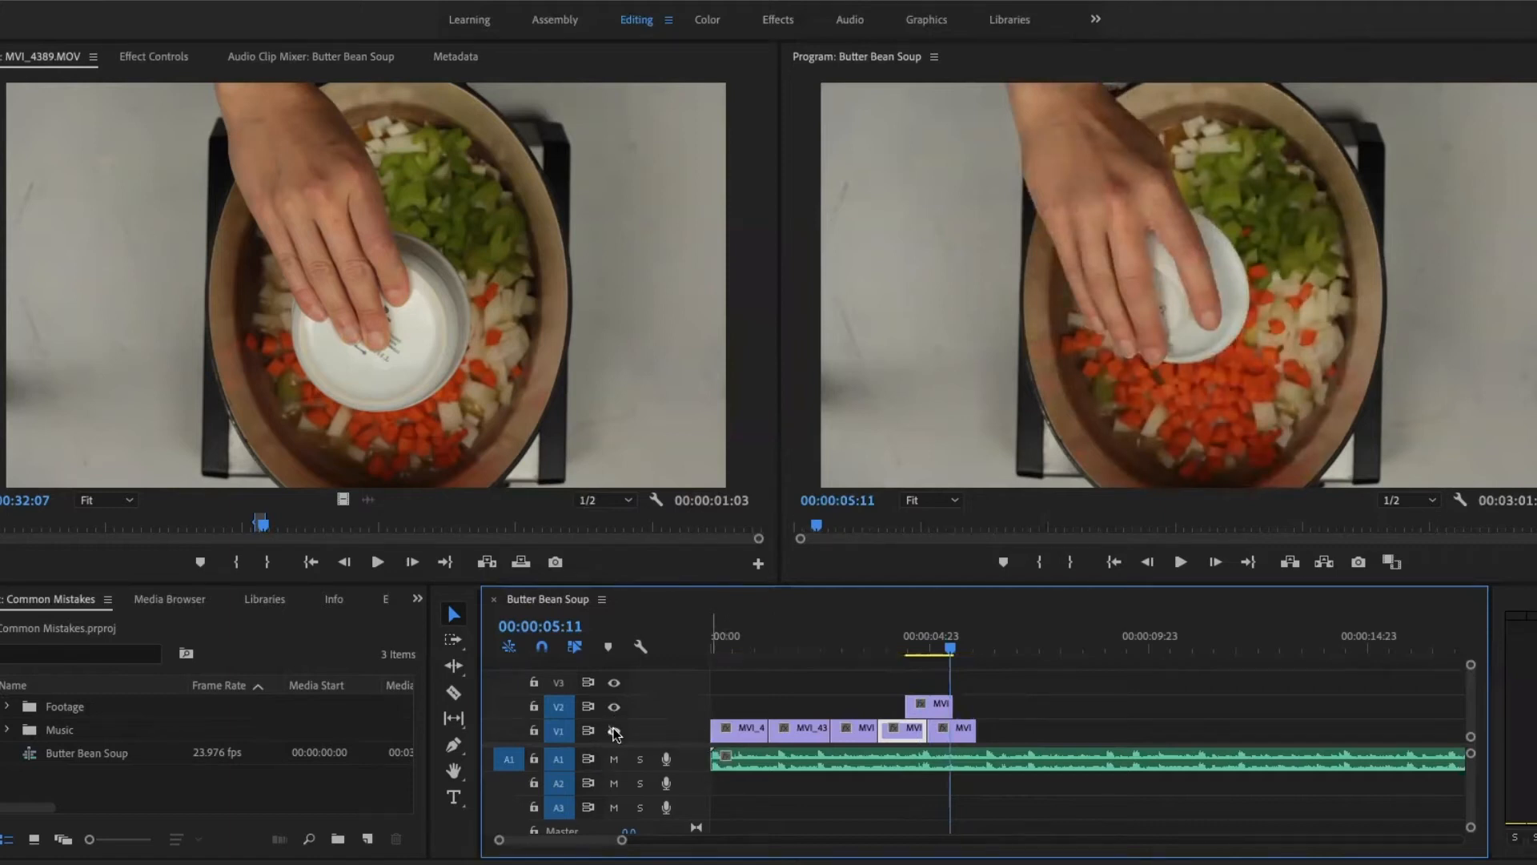
pyautogui.moveTo(914, 641); pyautogui.dragTo(874, 647)
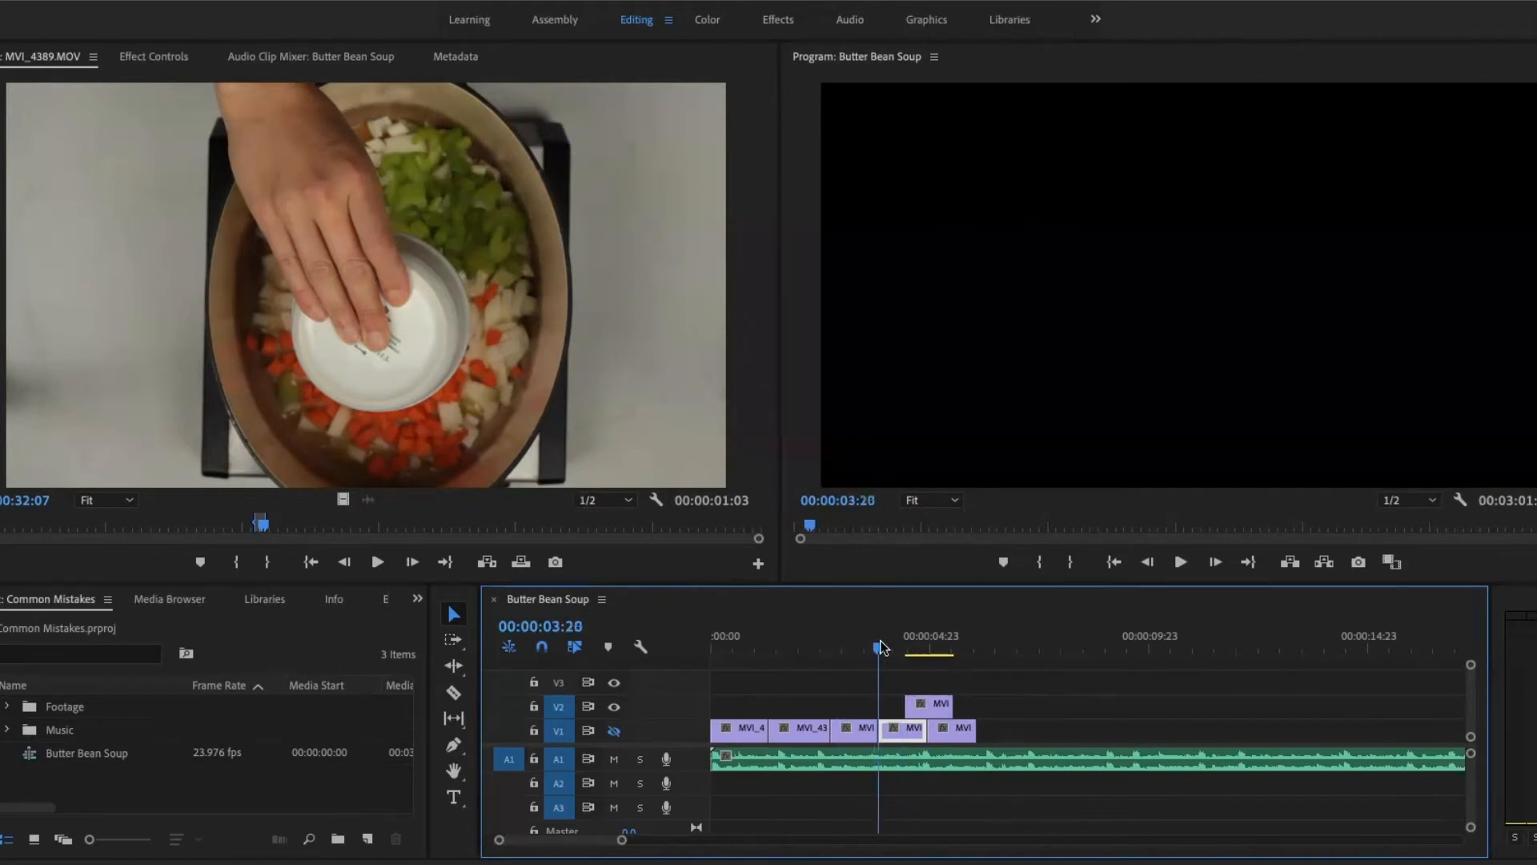
pyautogui.press('space')
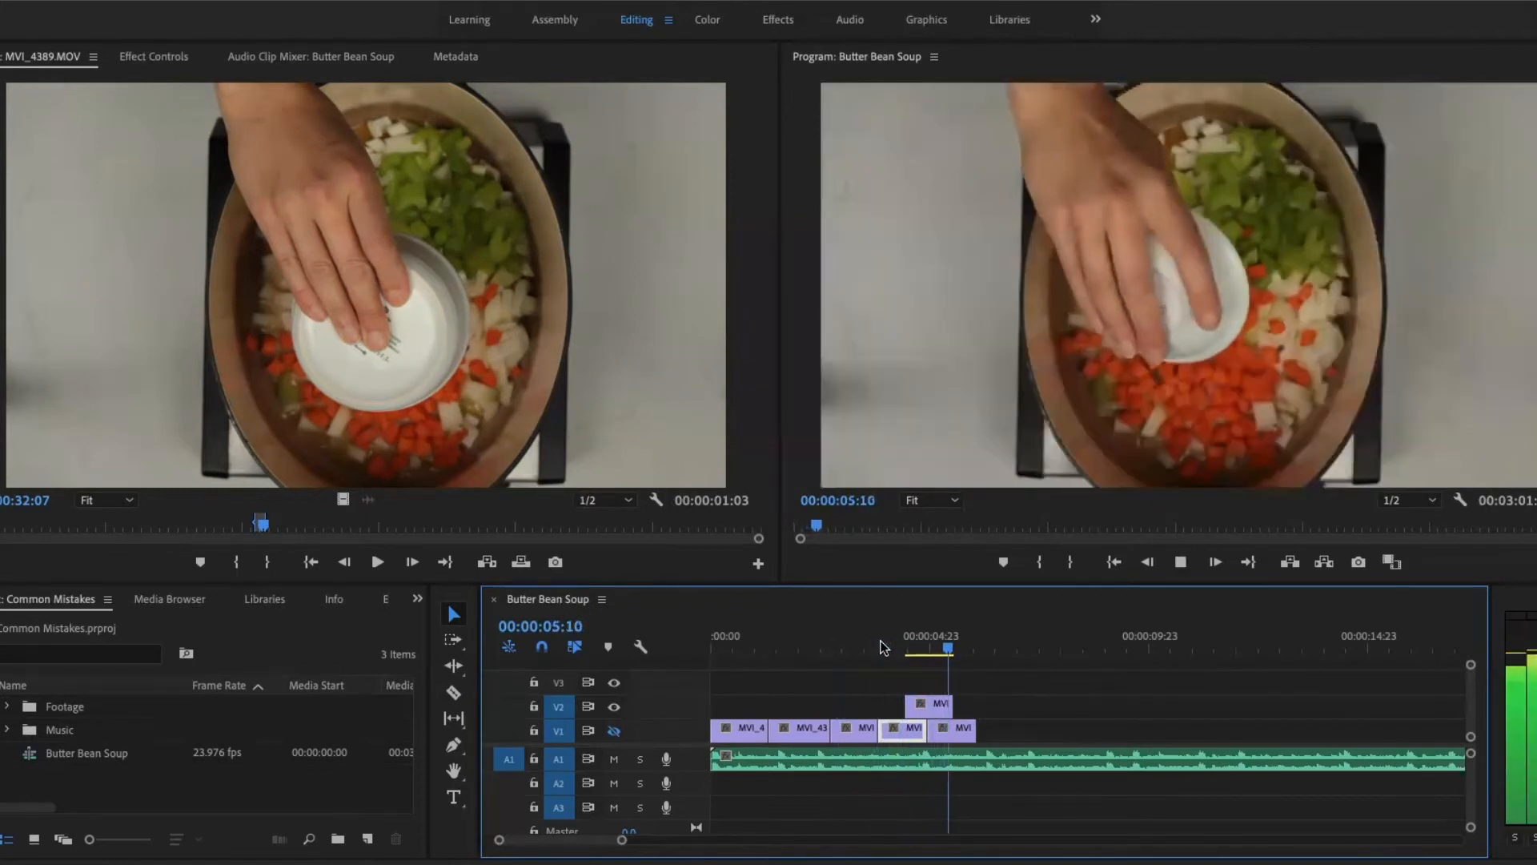
pyautogui.press('space')
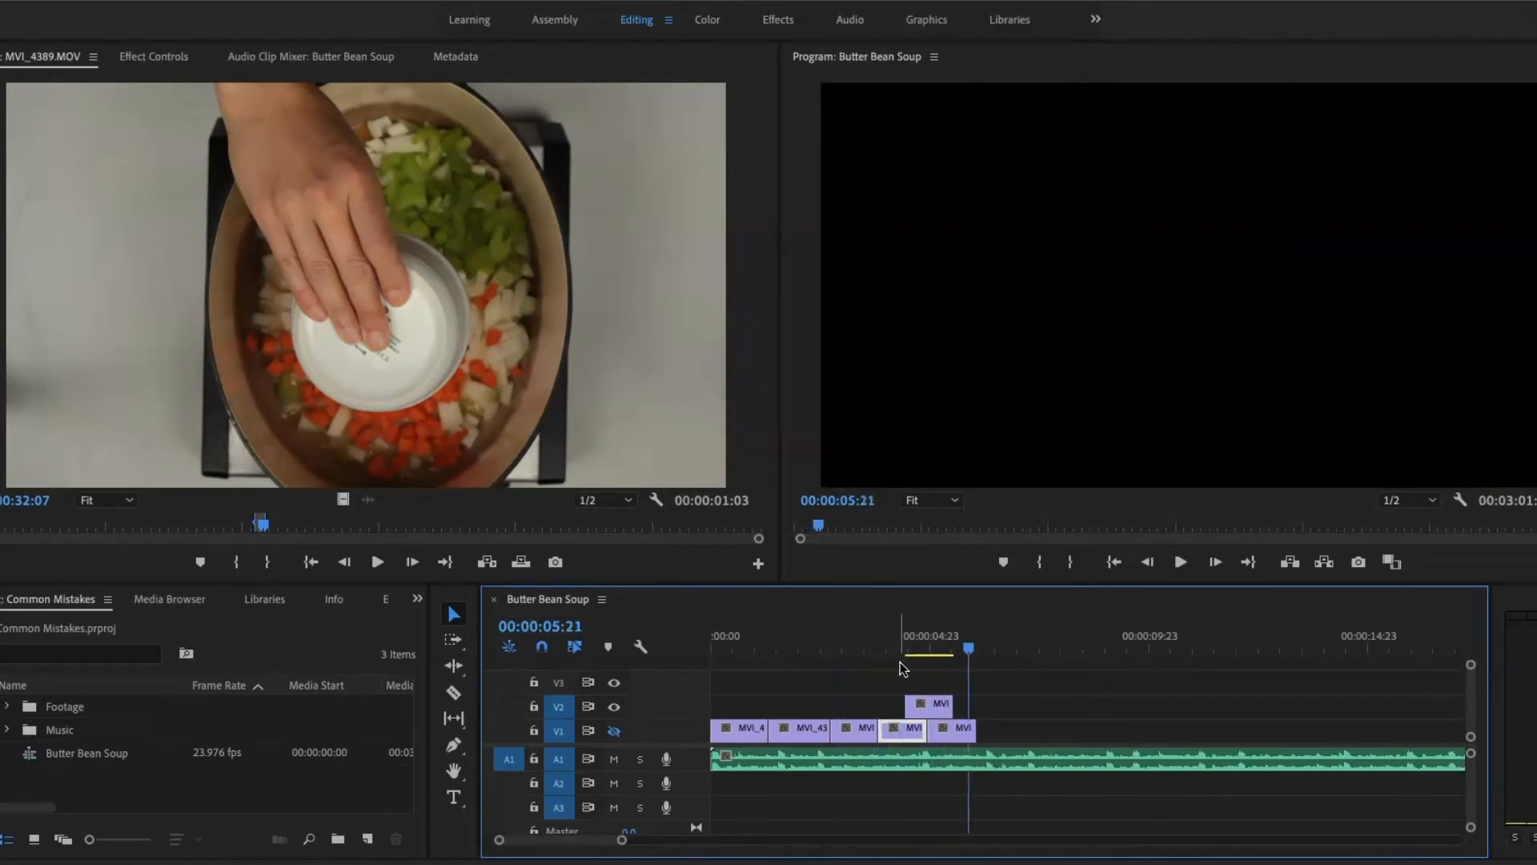
# - Toggle V1's track output and scrub the playhead across the stacked clips to 00:00:04:15
pyautogui.click(613, 730)
pyautogui.click(852, 647)
pyautogui.moveTo(851, 647); pyautogui.dragTo(915, 649)
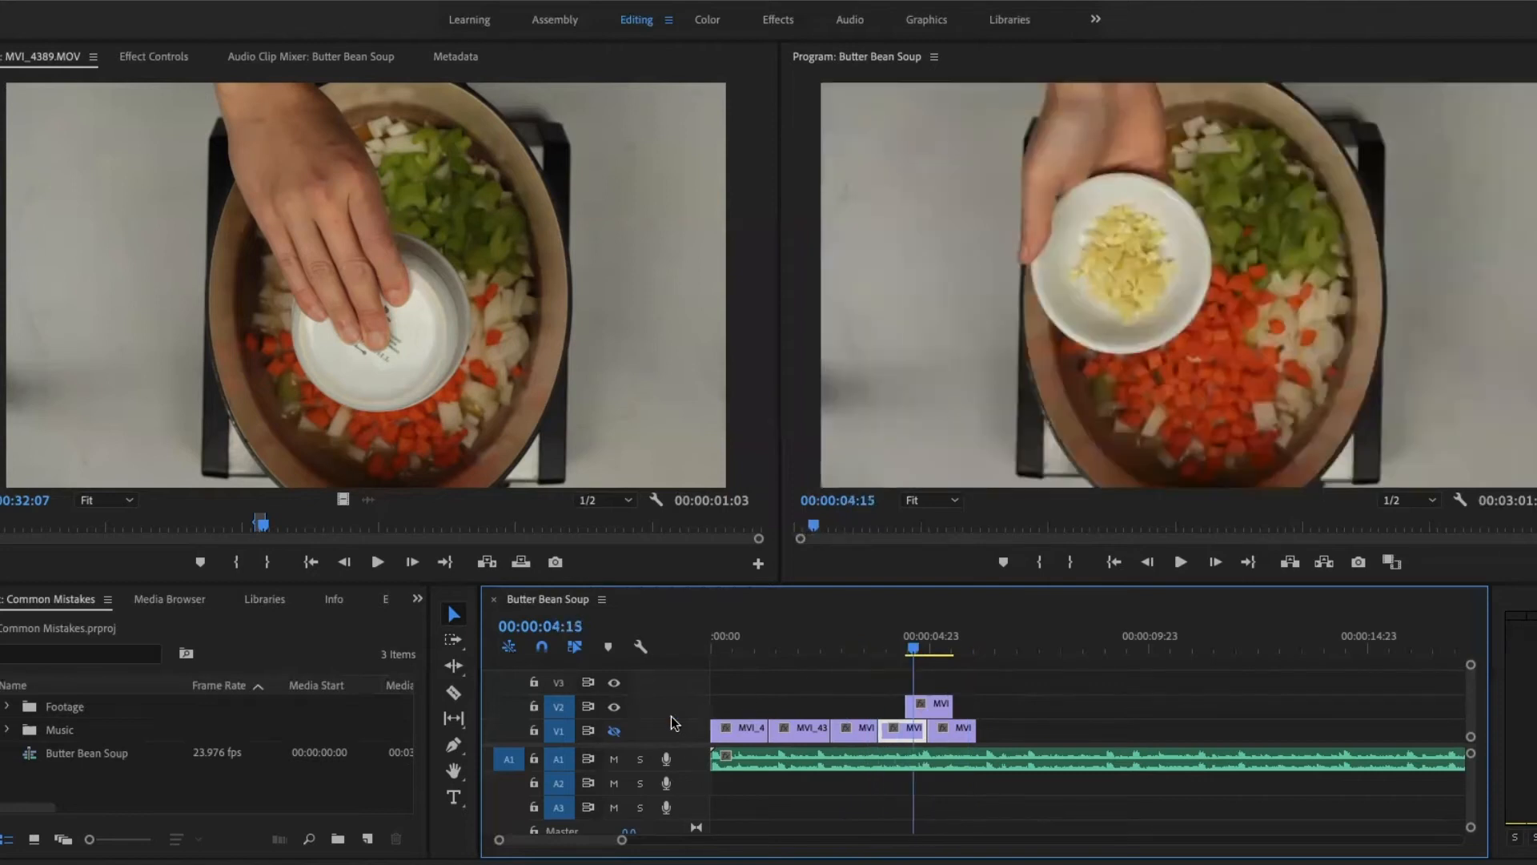
# - Turn V1's track output back on, and start relinking the offline clip MVI_4388.MOV from the Footage bin with Link Media
pyautogui.click(614, 731)
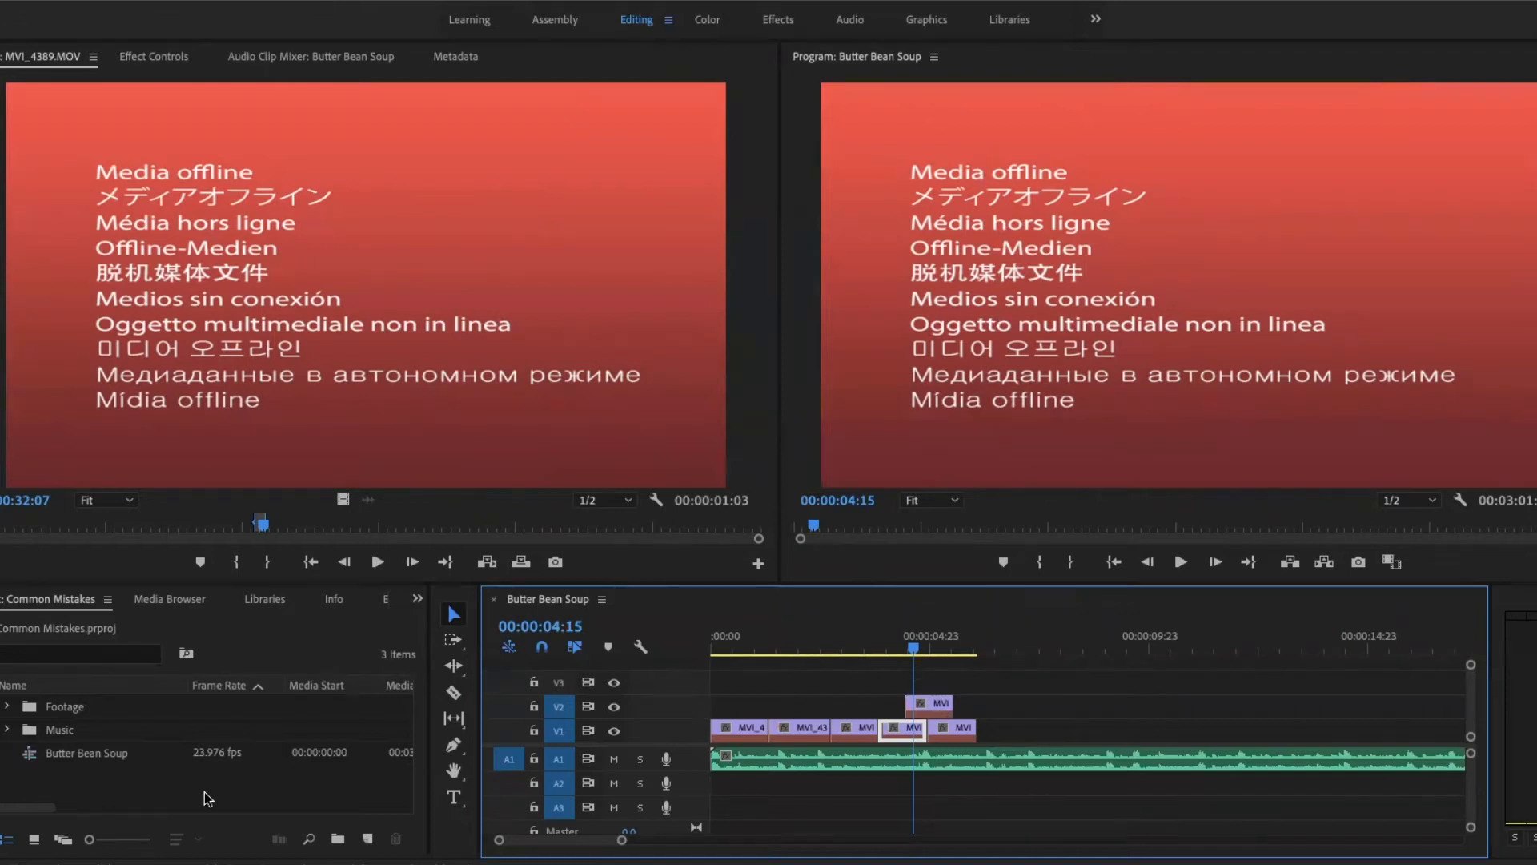
pyautogui.click(6, 706)
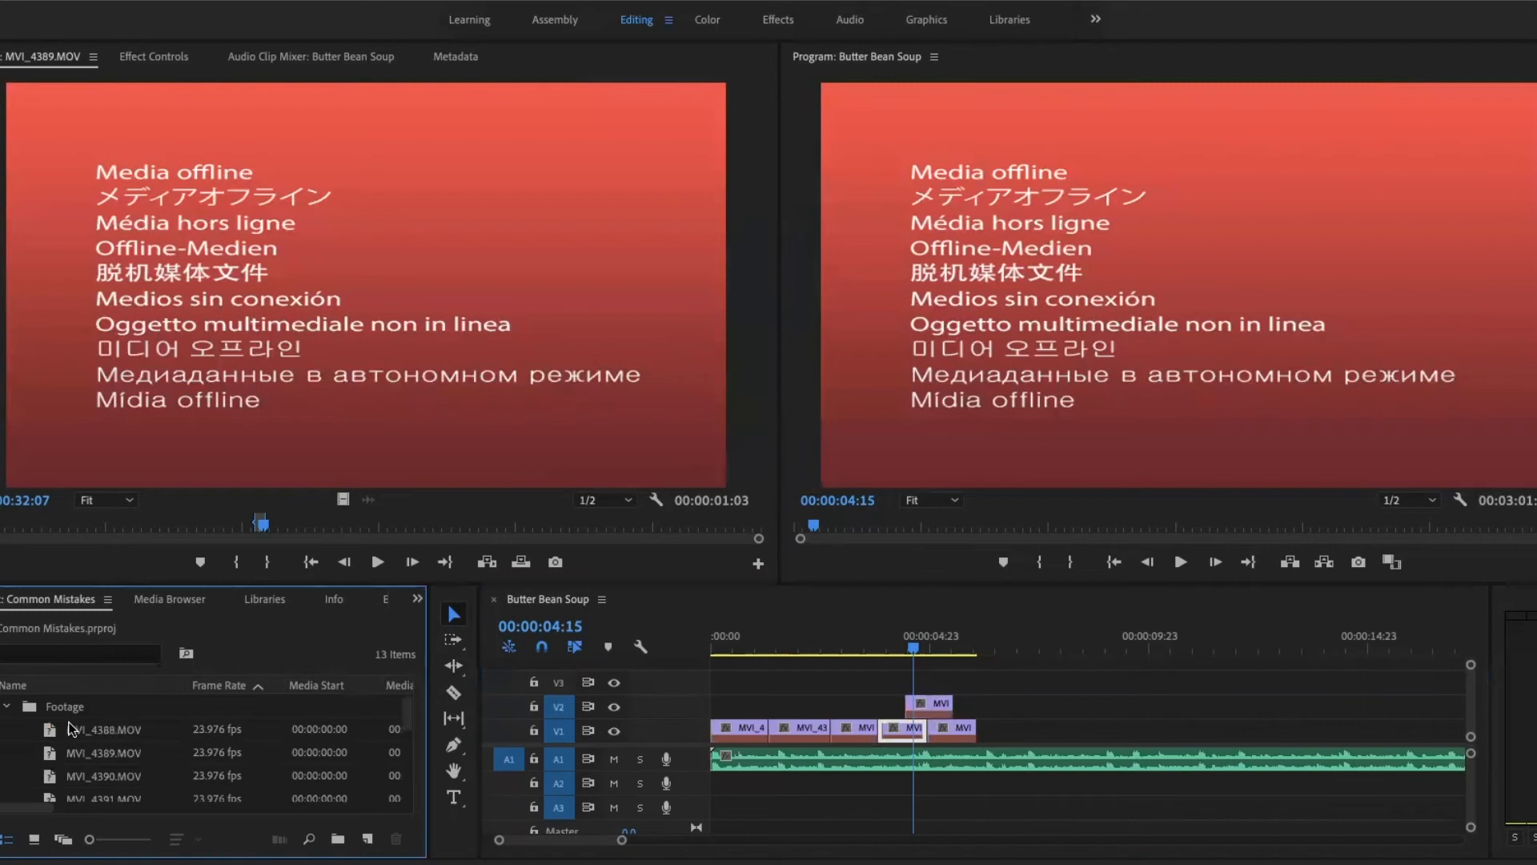
pyautogui.scroll(1, 70, 729)
pyautogui.rightClick(51, 727)
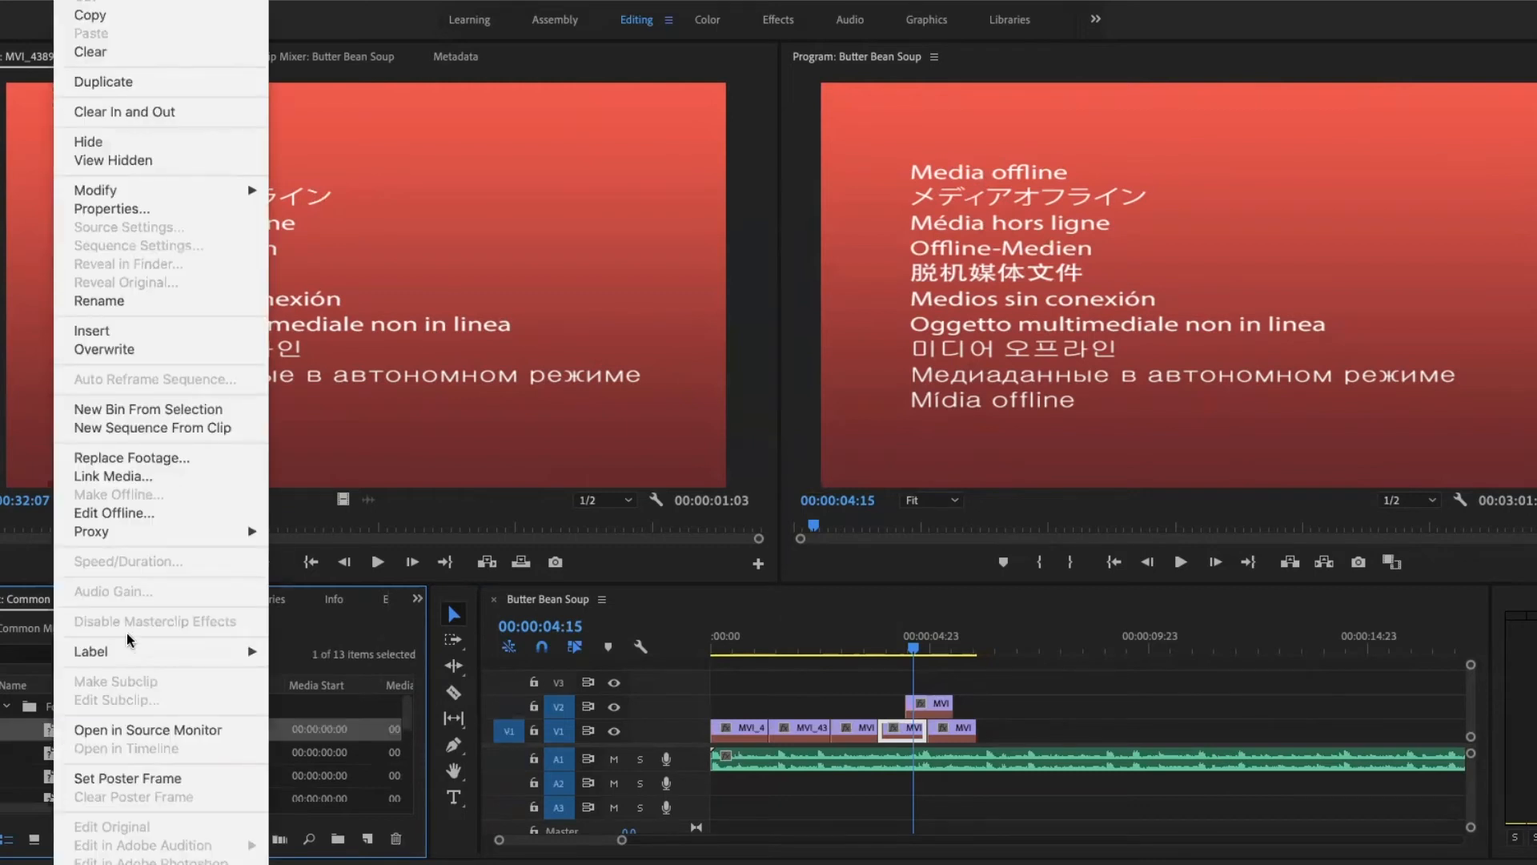
pyautogui.click(127, 477)
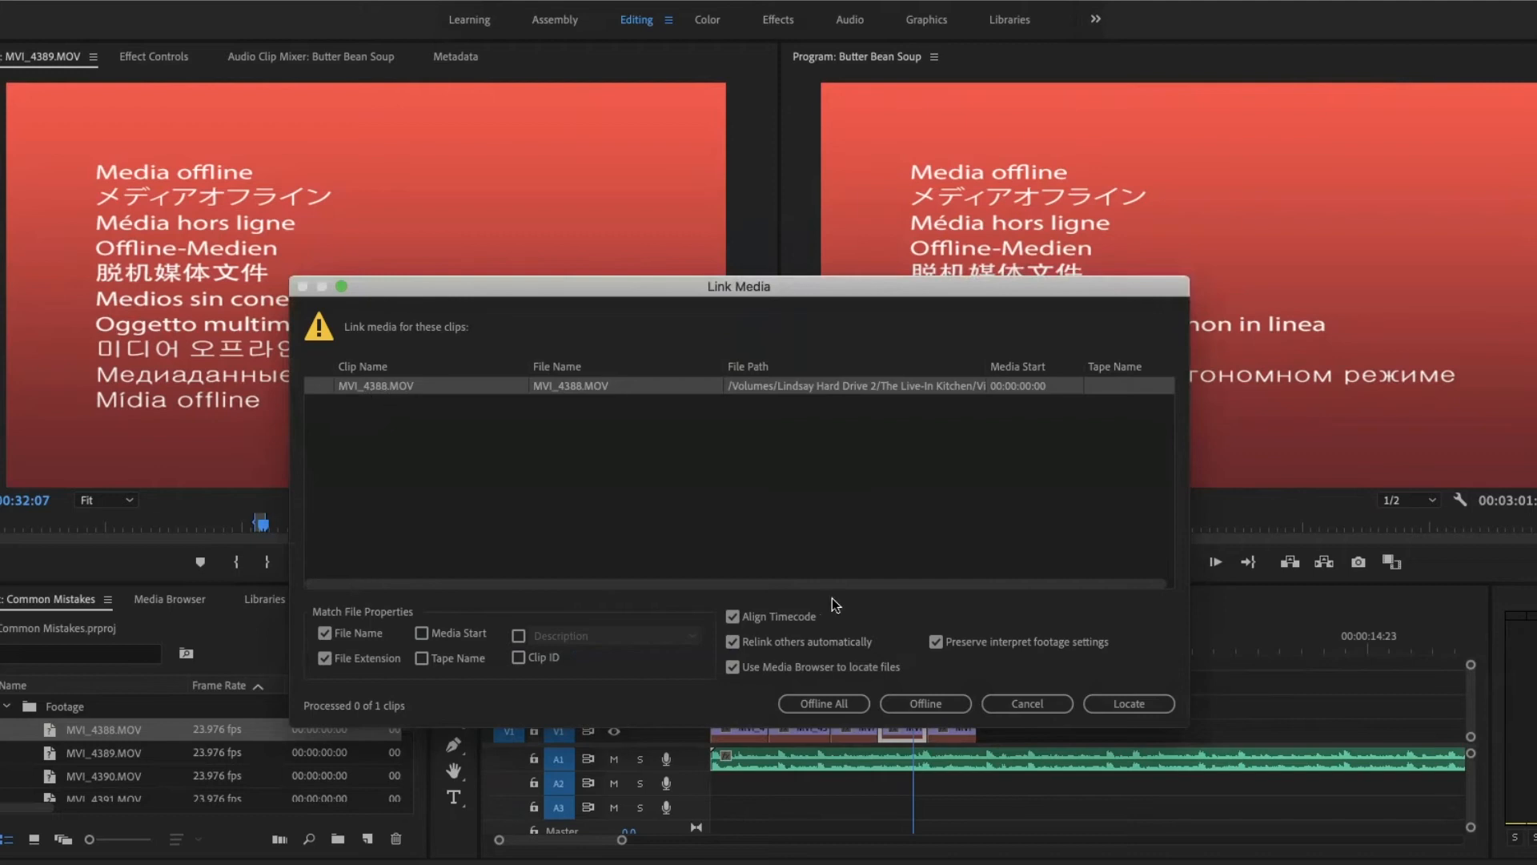
# - Relink MVI_4388.MOV to its file in the butter bean soup moved folder, and check the clip at 00:00:00:10 in the sequence
pyautogui.click(1135, 701)
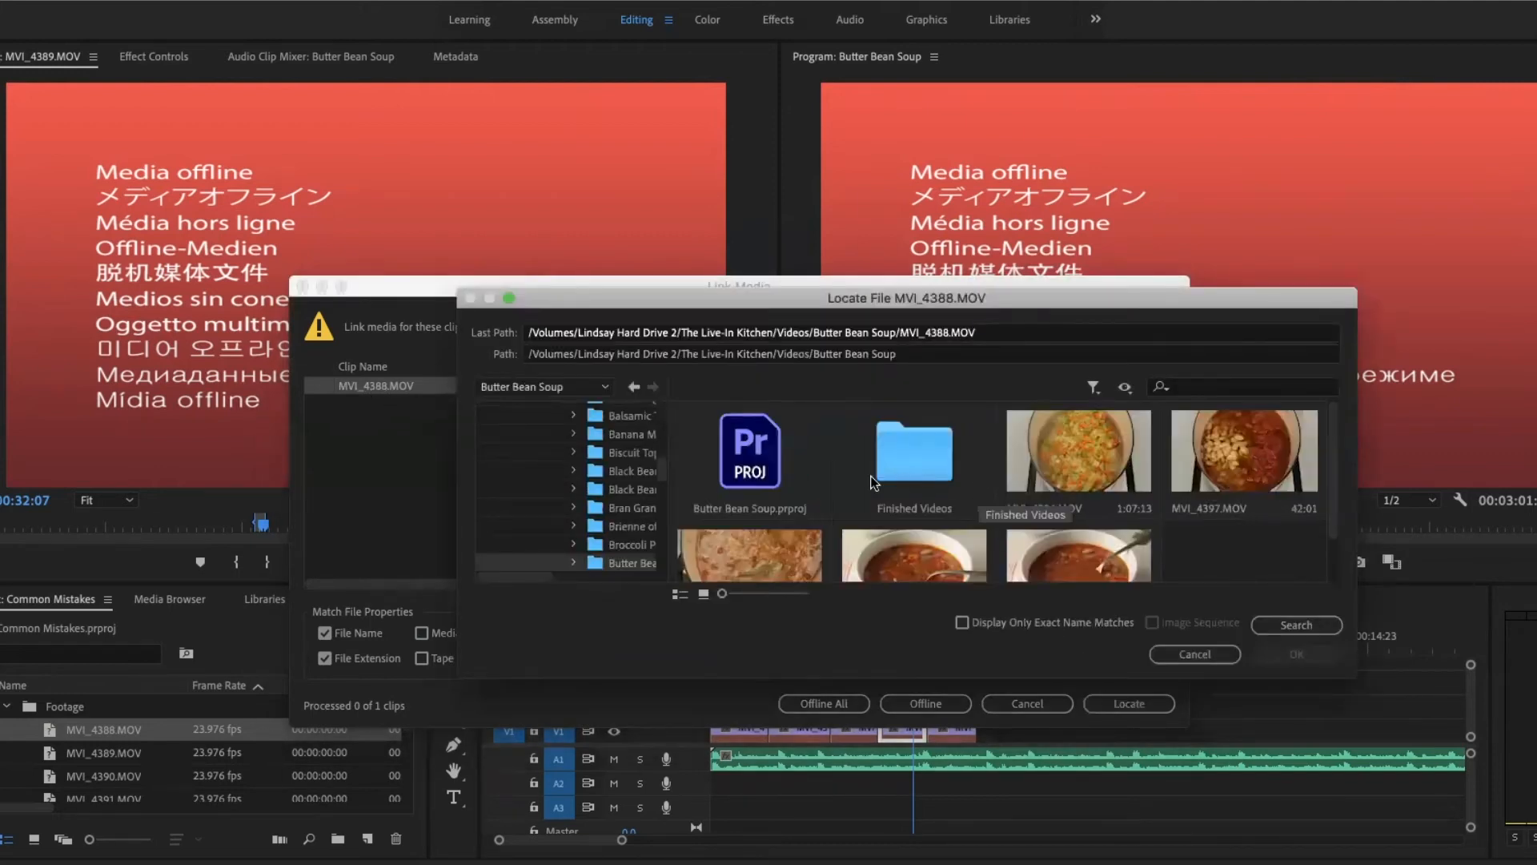
pyautogui.scroll(-3, 606, 470)
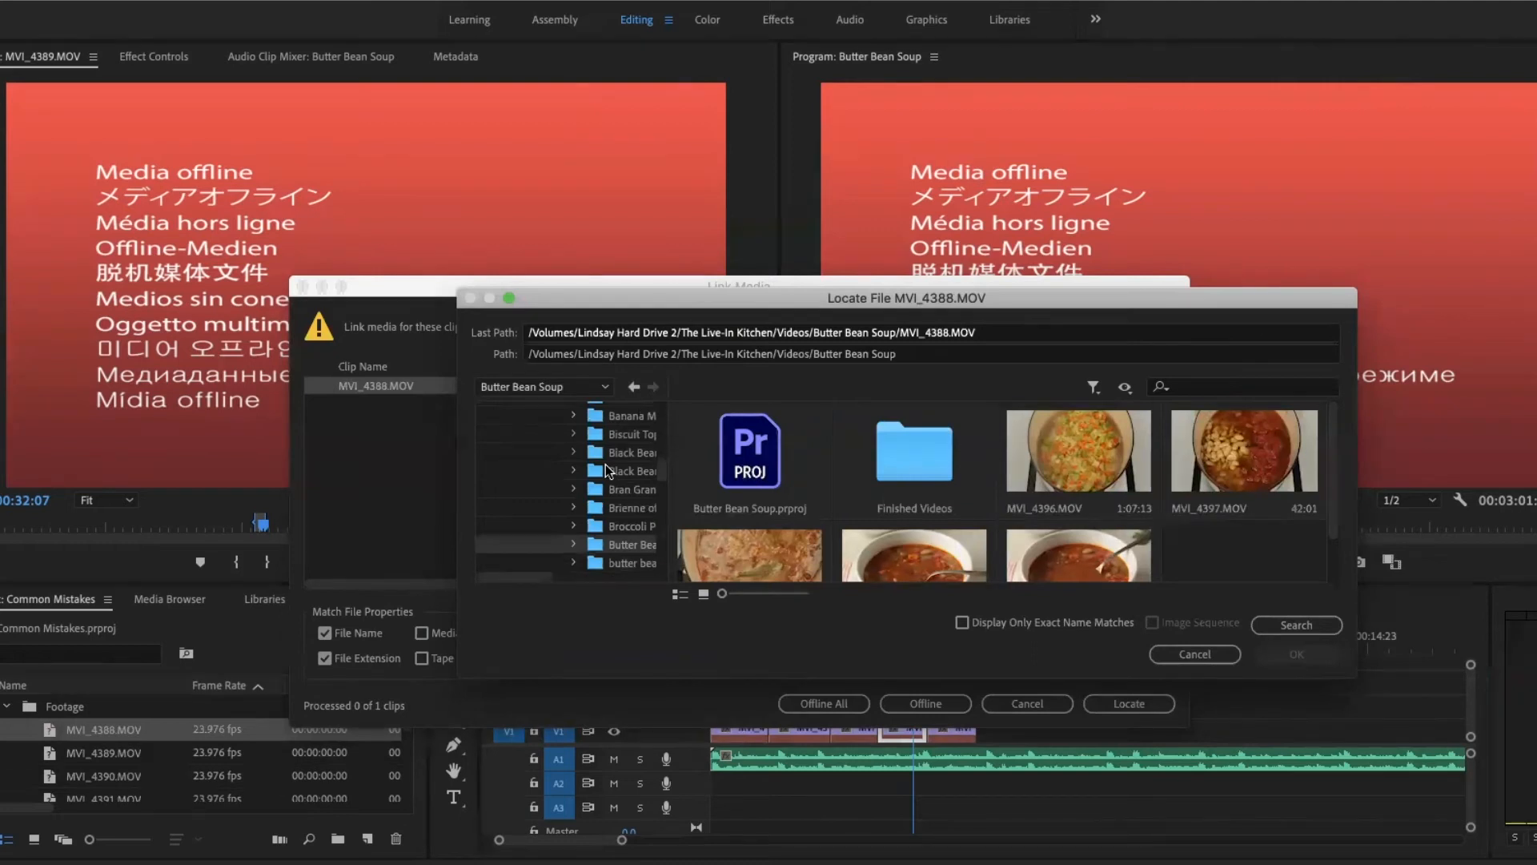
pyautogui.click(593, 510)
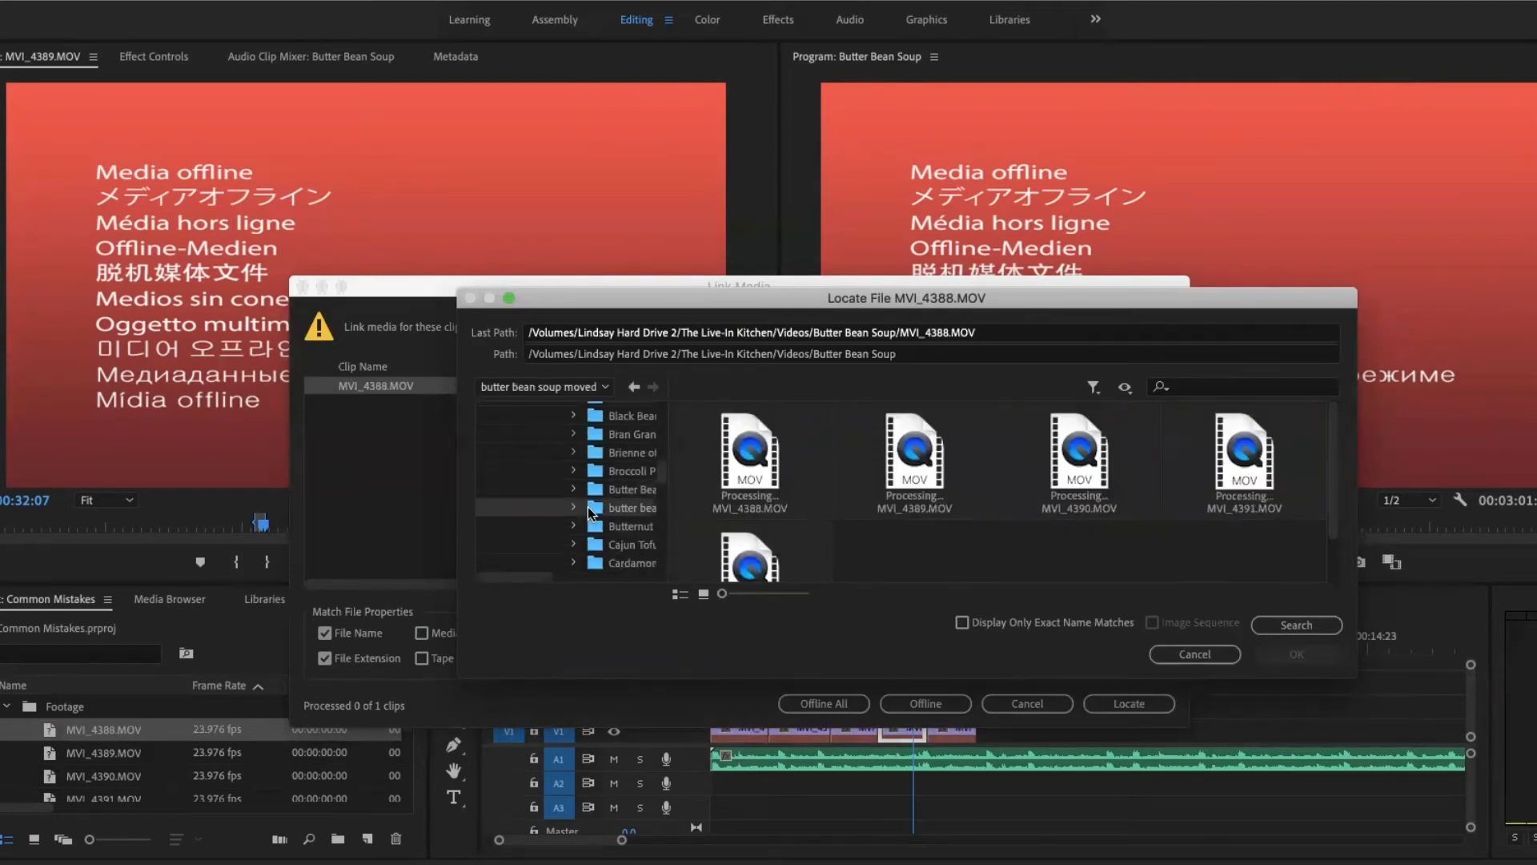
pyautogui.click(748, 477)
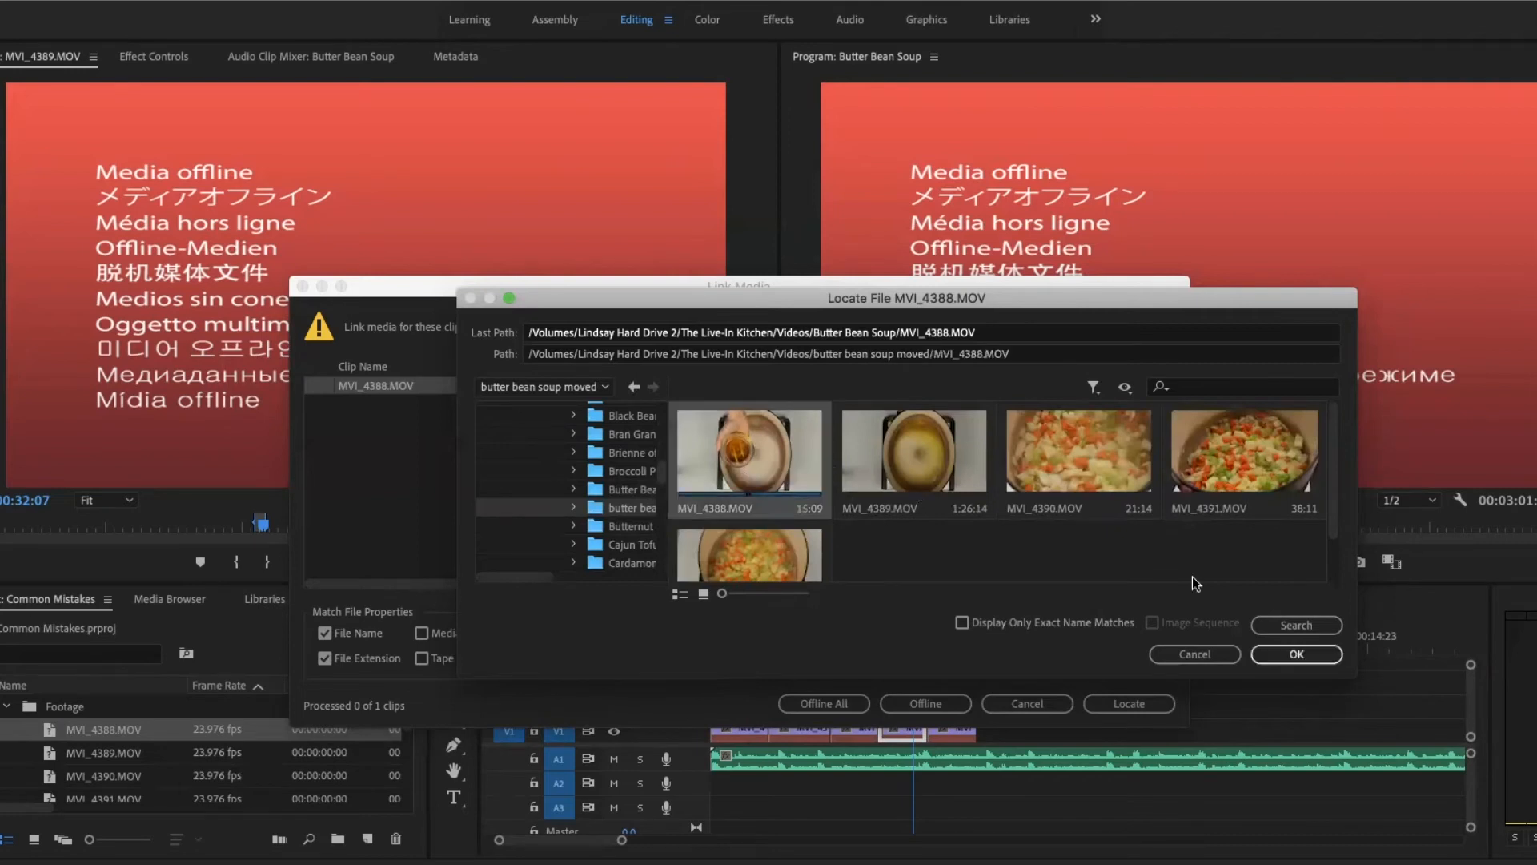
pyautogui.click(1329, 656)
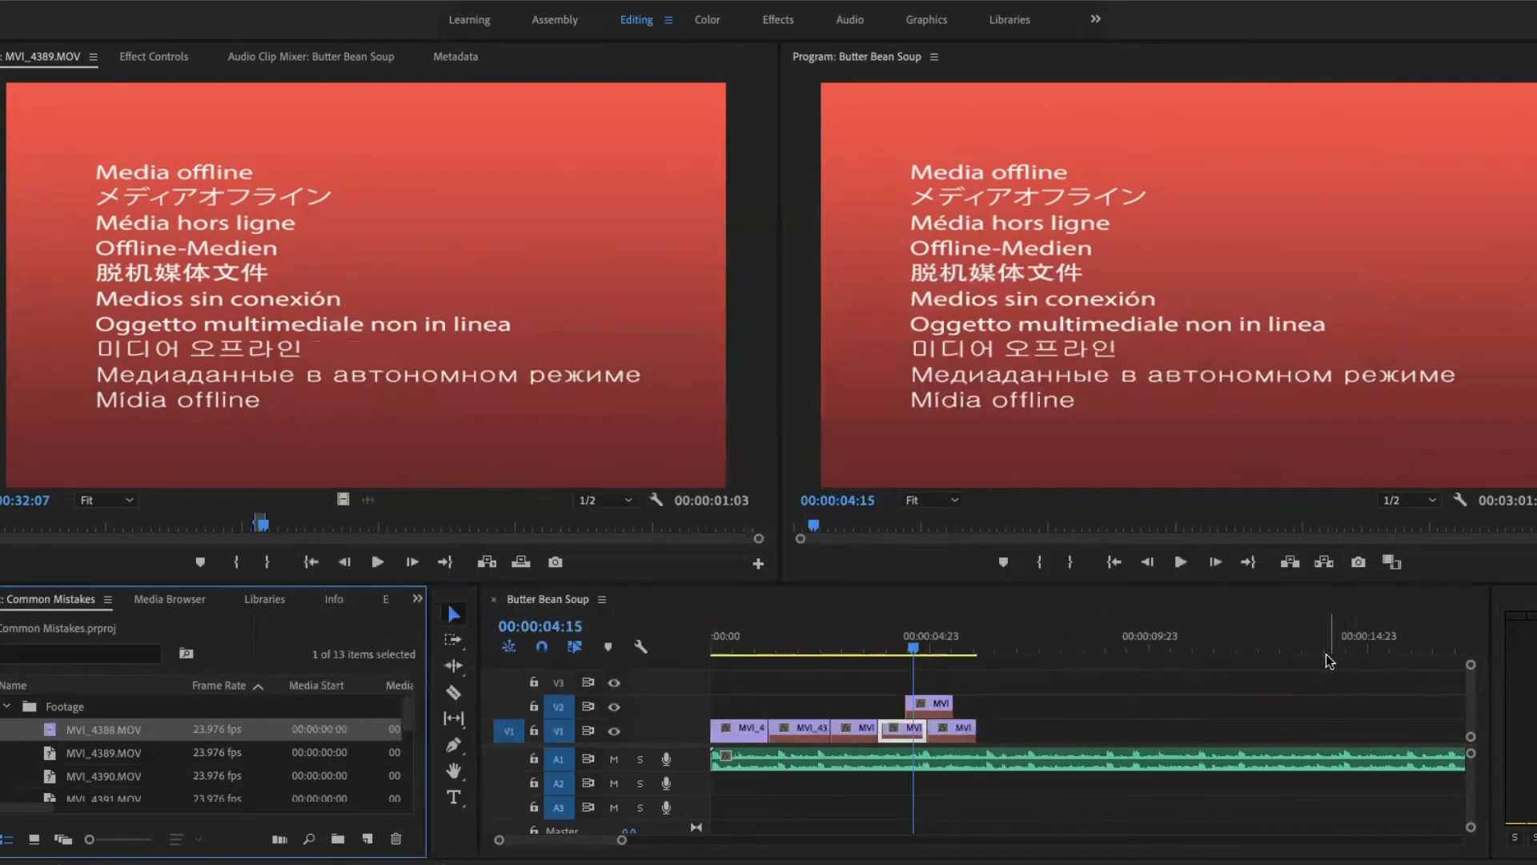
pyautogui.click(737, 646)
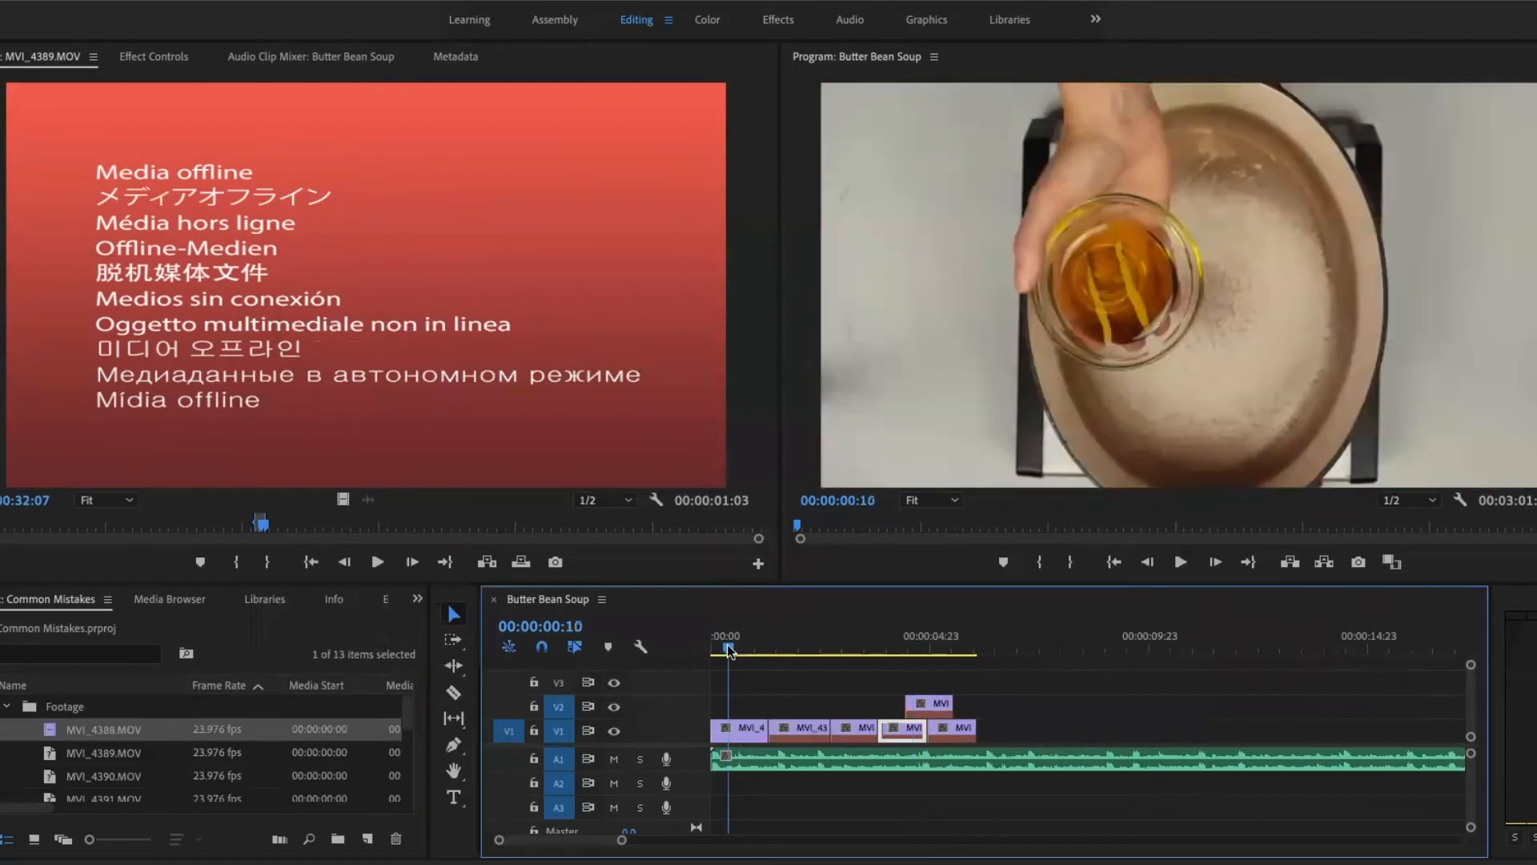
pyautogui.moveTo(737, 644)
pyautogui.mouseDown()
pyautogui.moveTo(723, 647)
pyautogui.moveTo(738, 652)
pyautogui.mouseUp()
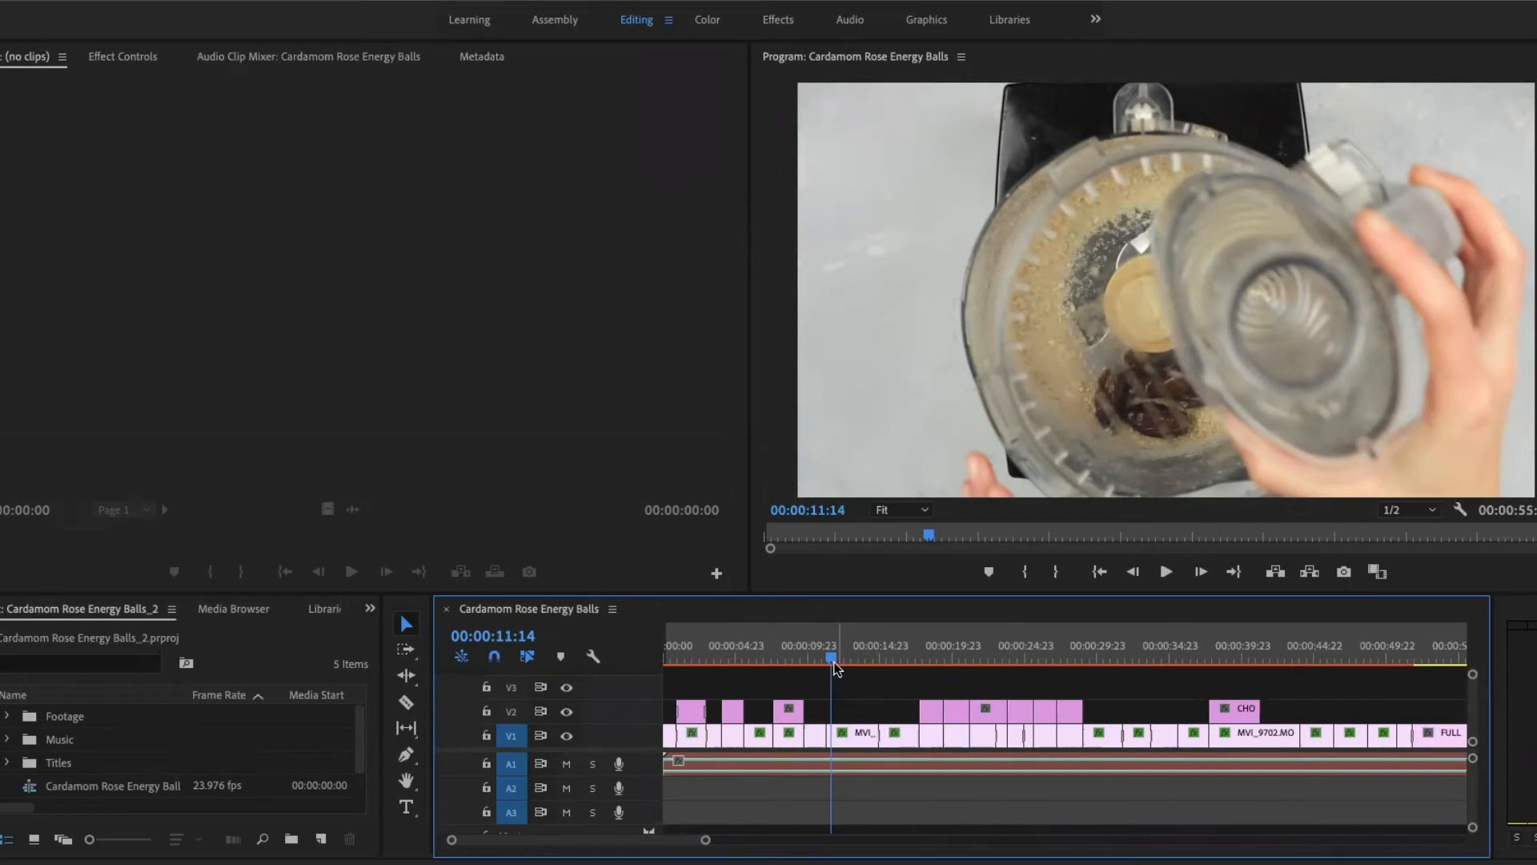
# - Inspect the render bar around 00:00:11:06 in the Cardamom Rose Energy Balls sequence, and look up the Render Effects In to Out command
pyautogui.moveTo(829, 658); pyautogui.dragTo(828, 661)
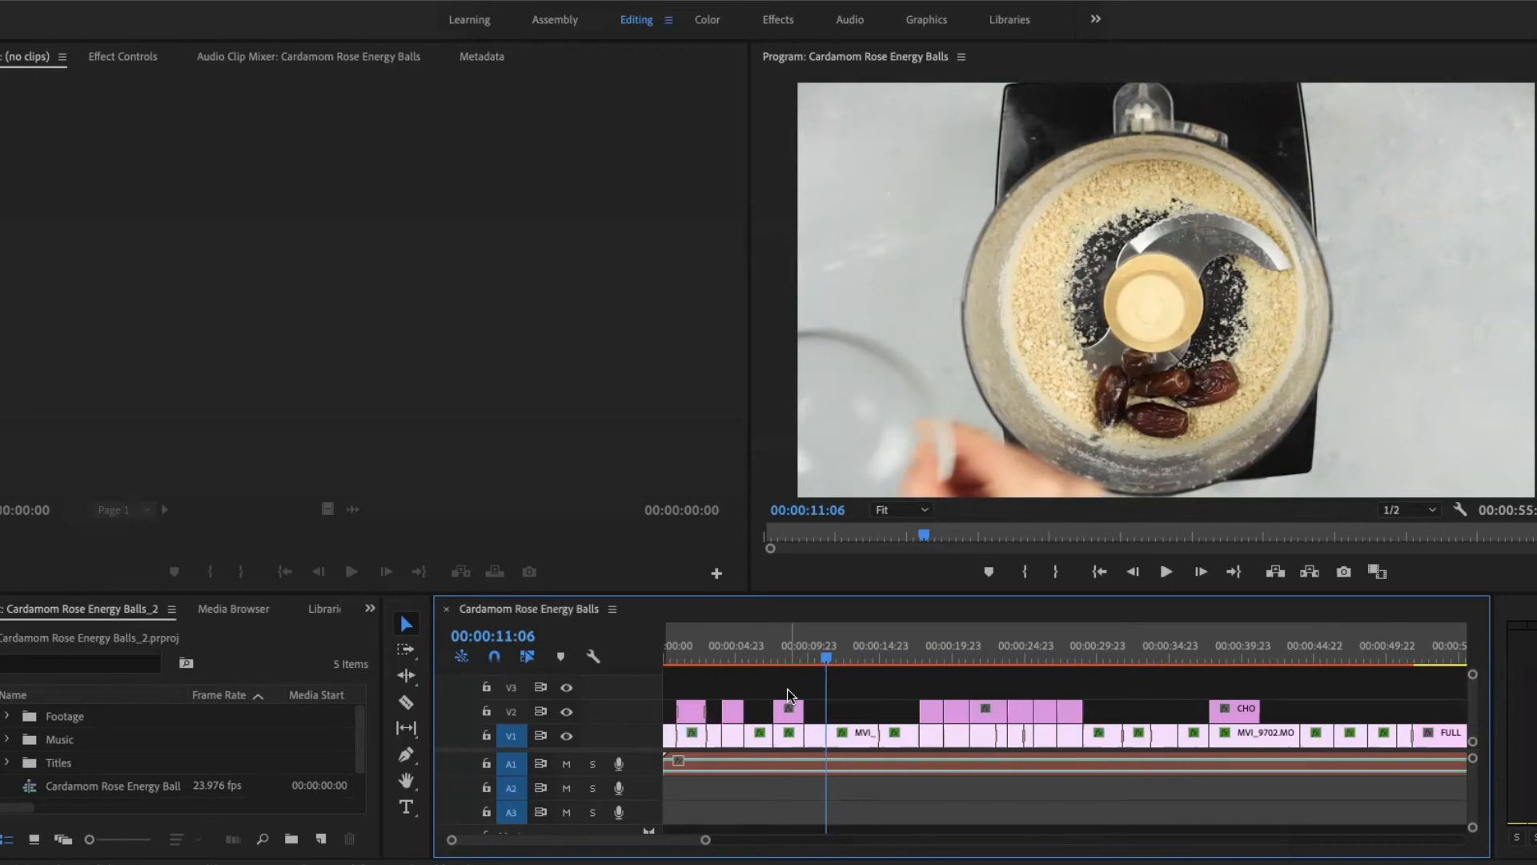
pyautogui.press('-')
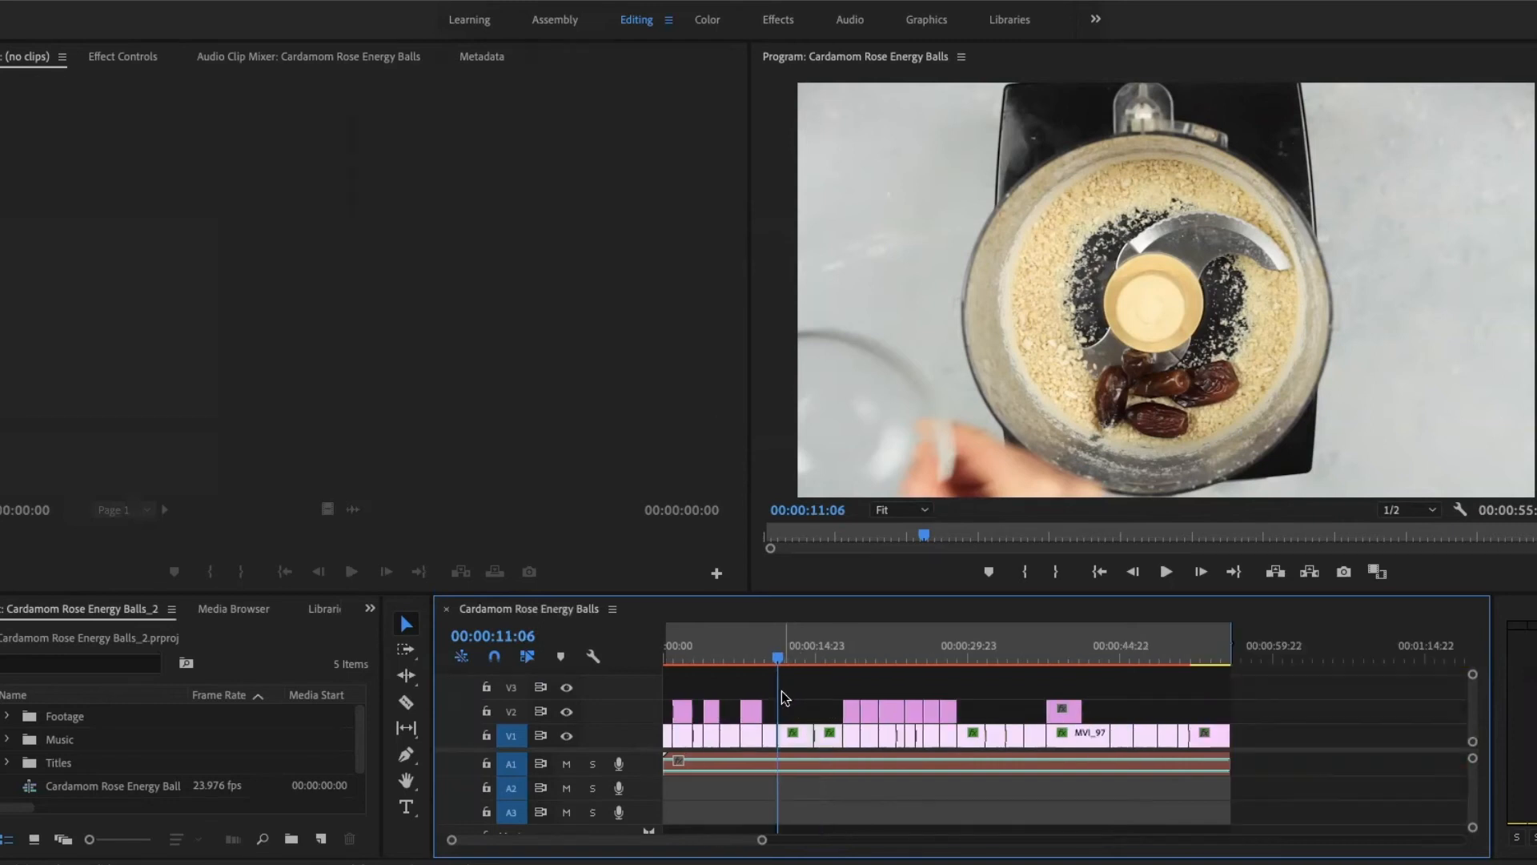
pyautogui.moveTo(787, 693); pyautogui.dragTo(829, 742)
pyautogui.click(260, 0)
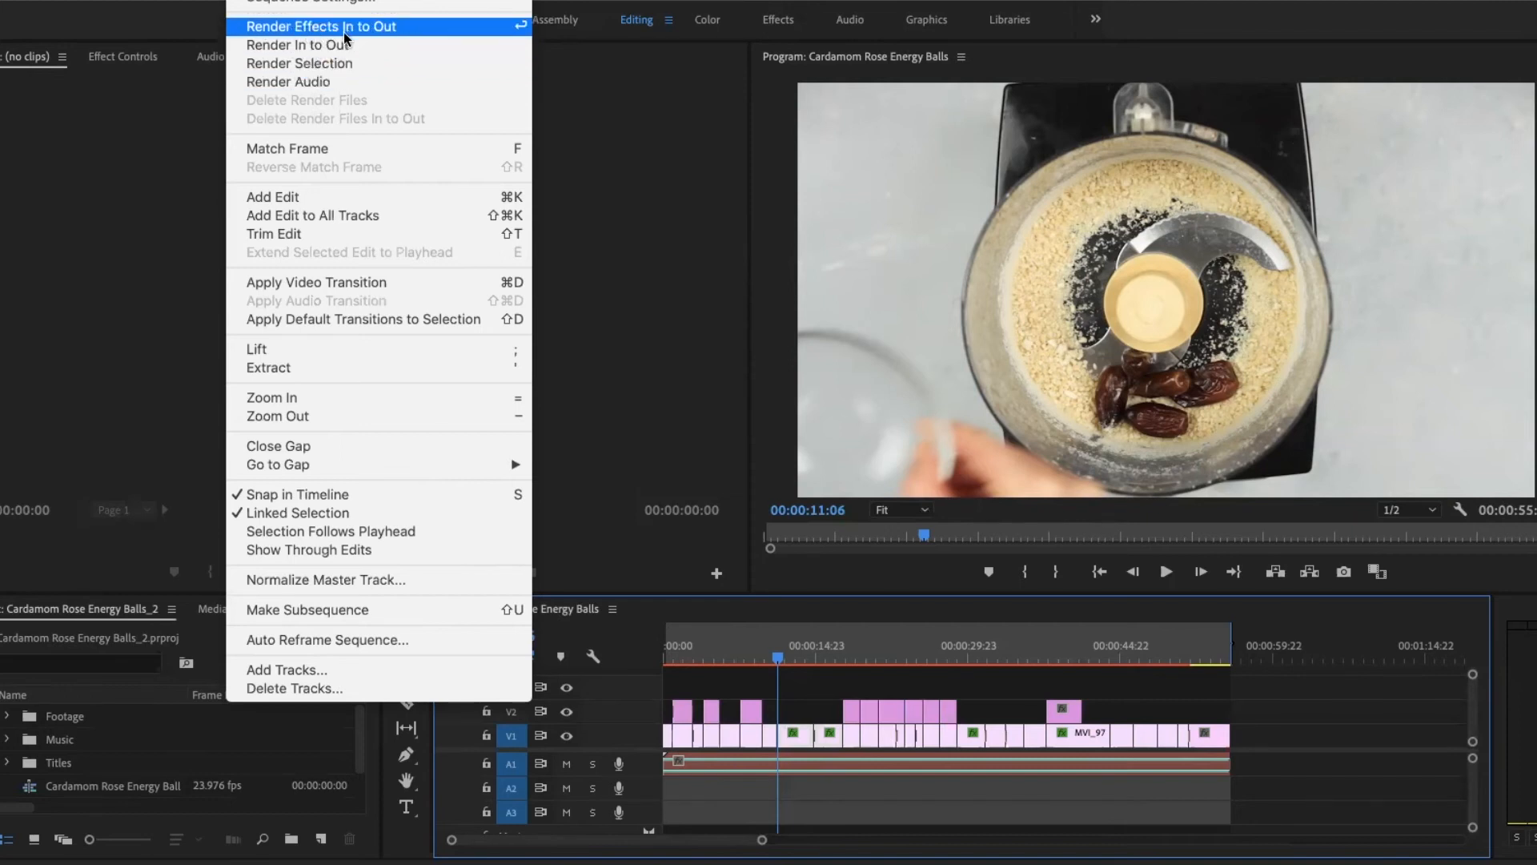
pyautogui.press('Escape')
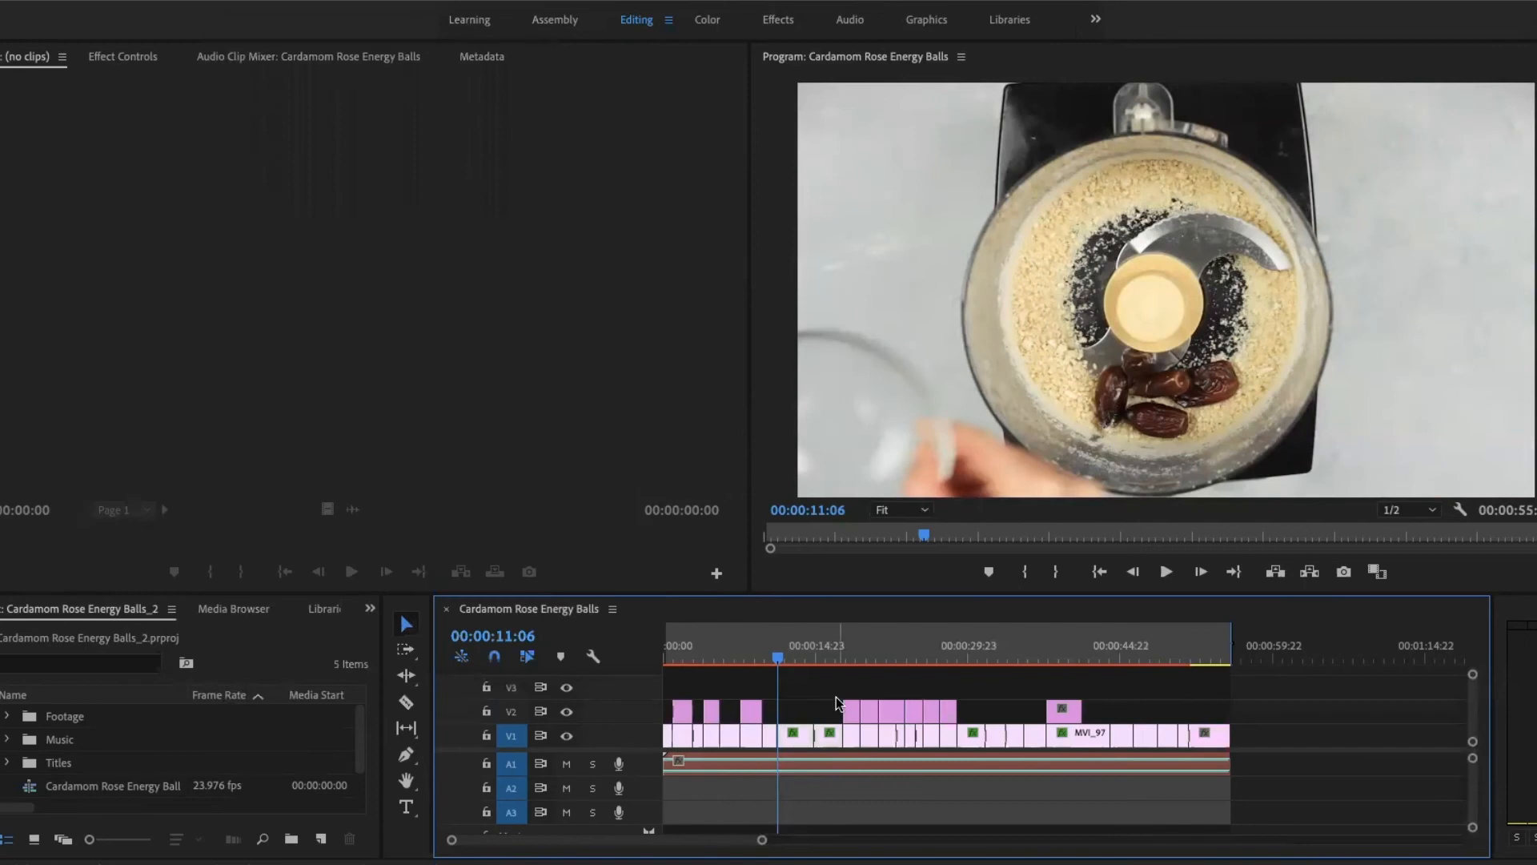
pyautogui.click(772, 659)
pyautogui.moveTo(772, 659); pyautogui.dragTo(792, 659)
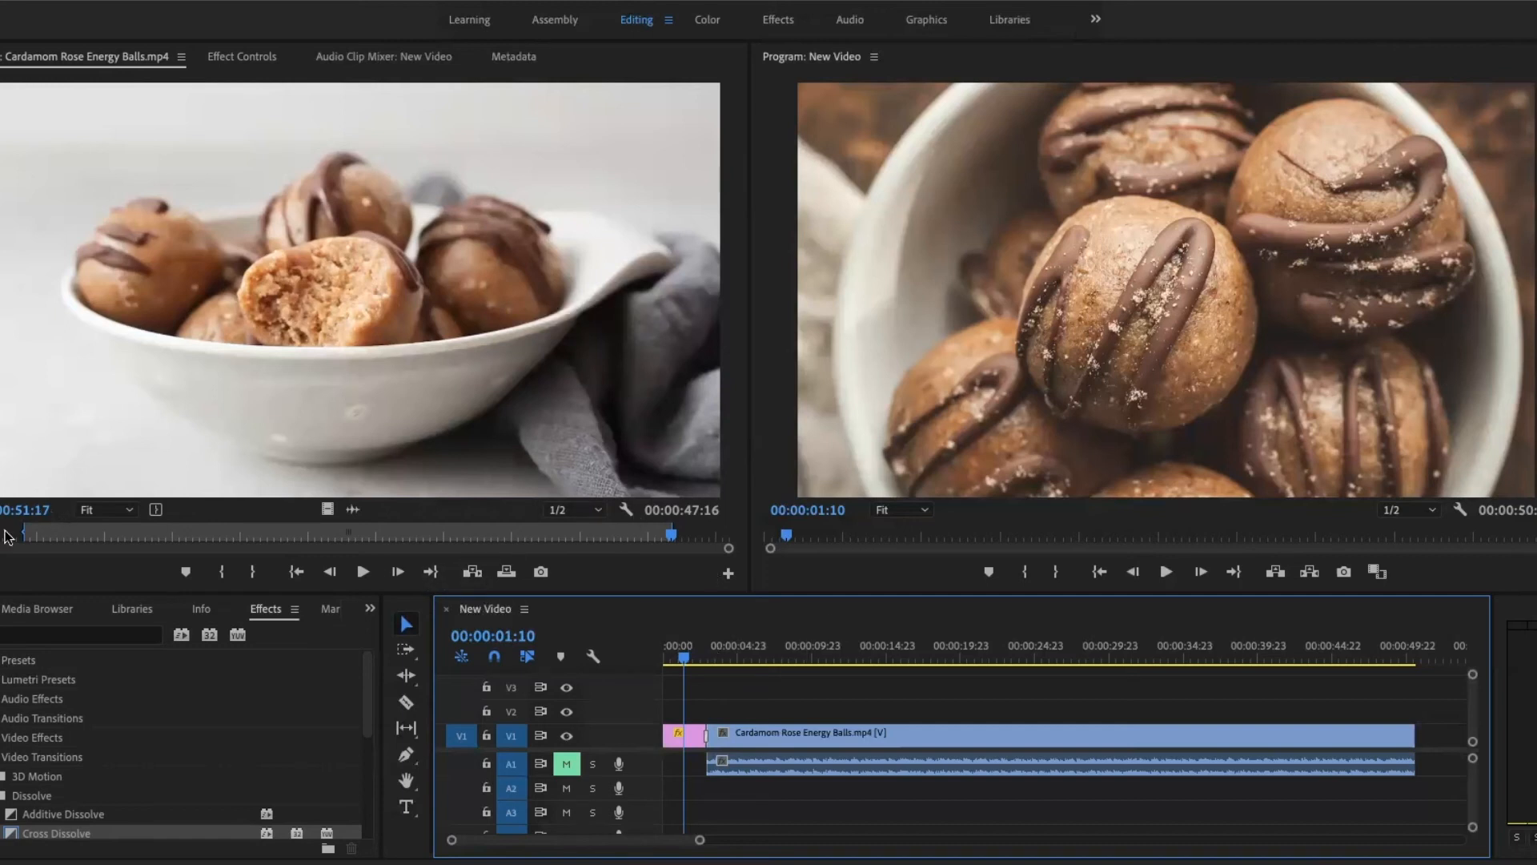
# - Scrub the source video to about 00:00:05:17, and review the Cross Dissolve in the New Video sequence up to 00:00:02:22
pyautogui.click(36, 534)
pyautogui.moveTo(36, 535); pyautogui.dragTo(50, 536)
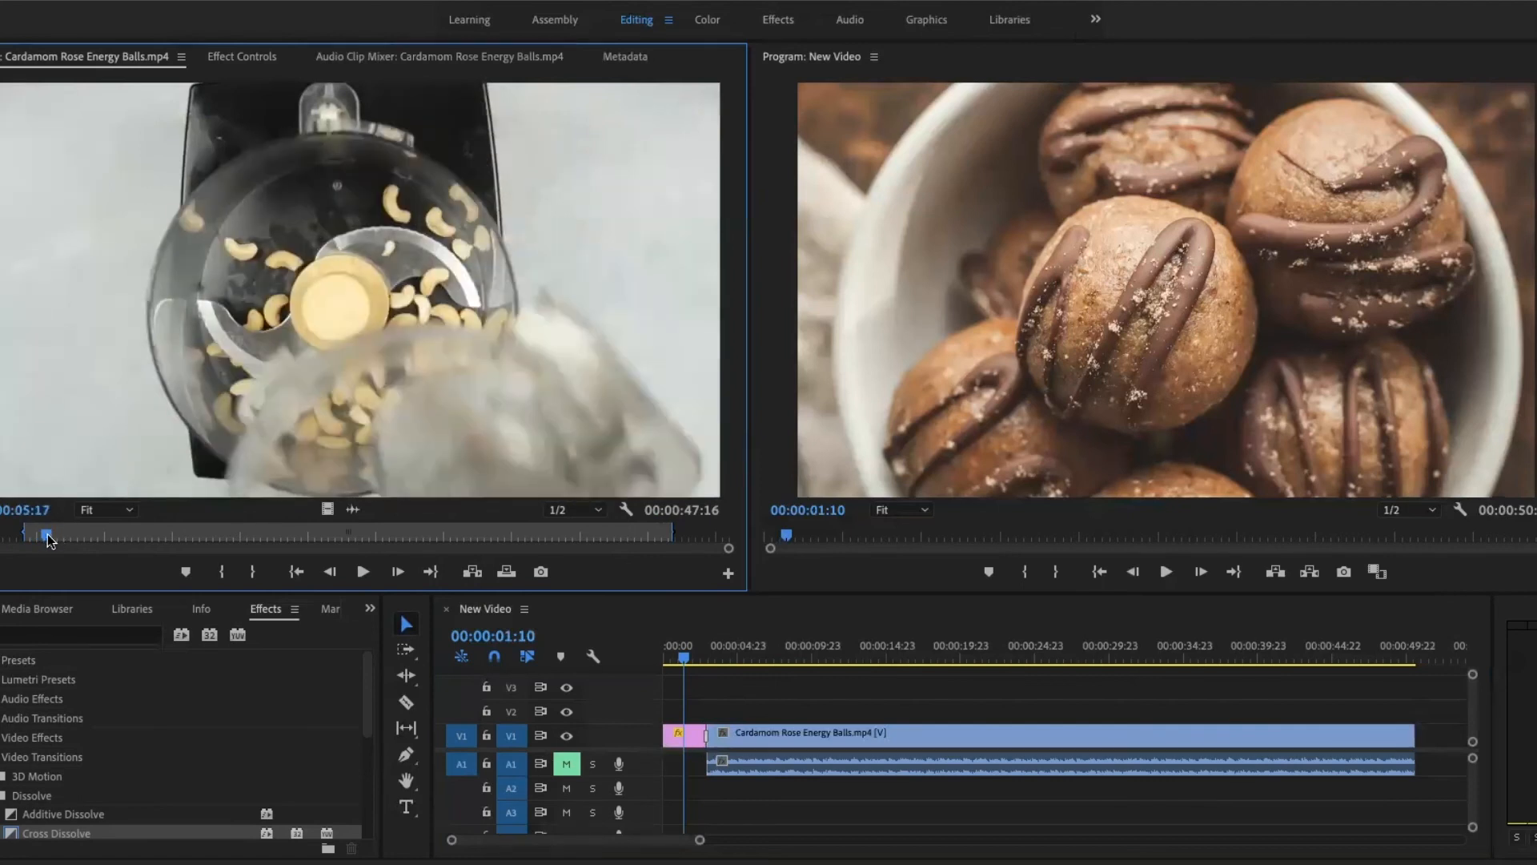
pyautogui.moveTo(684, 660); pyautogui.dragTo(697, 662)
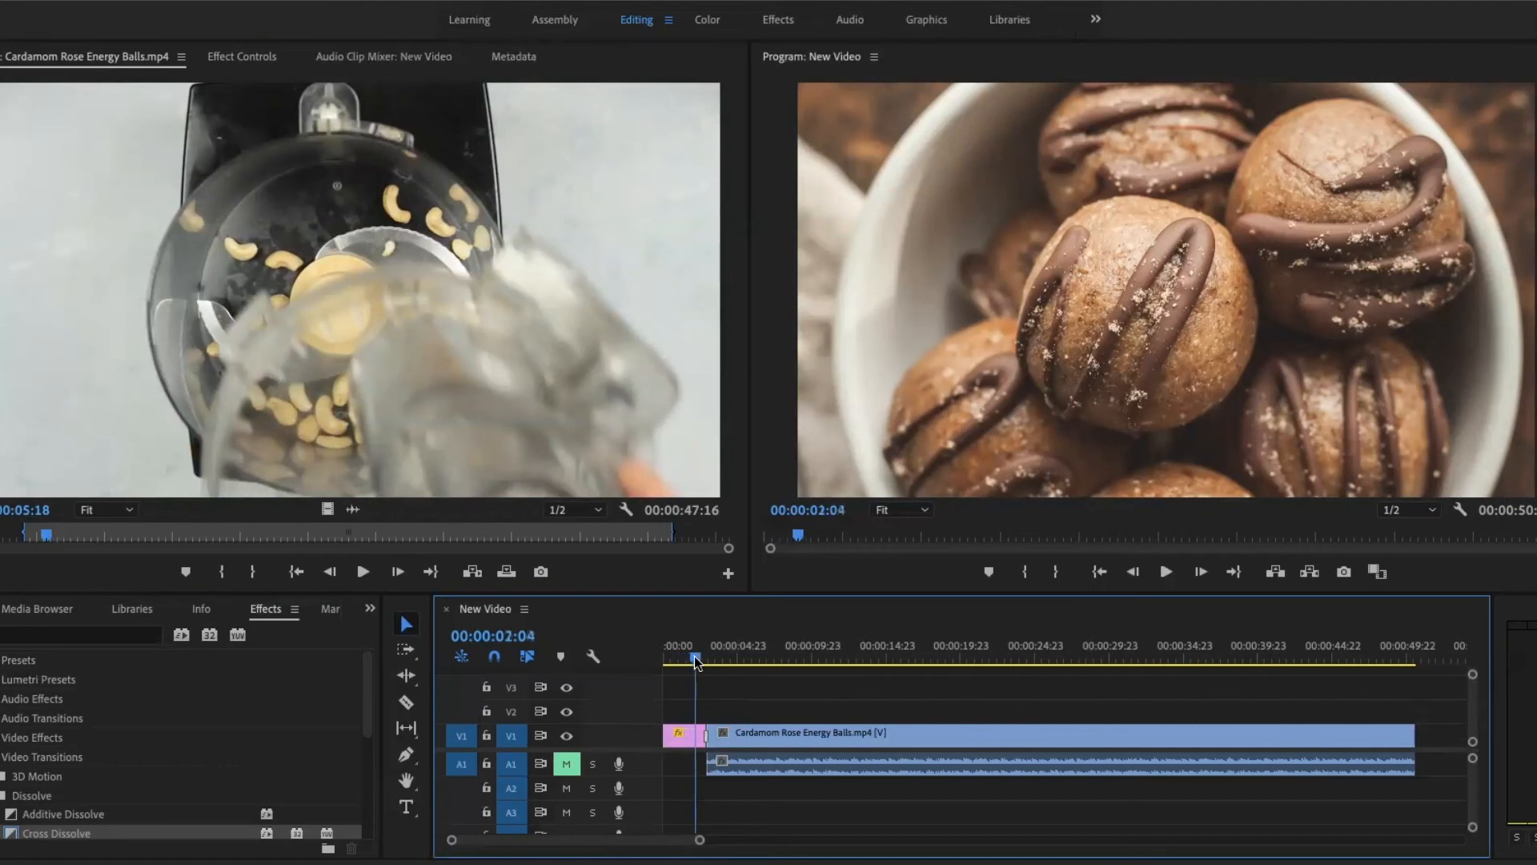
pyautogui.press('space')
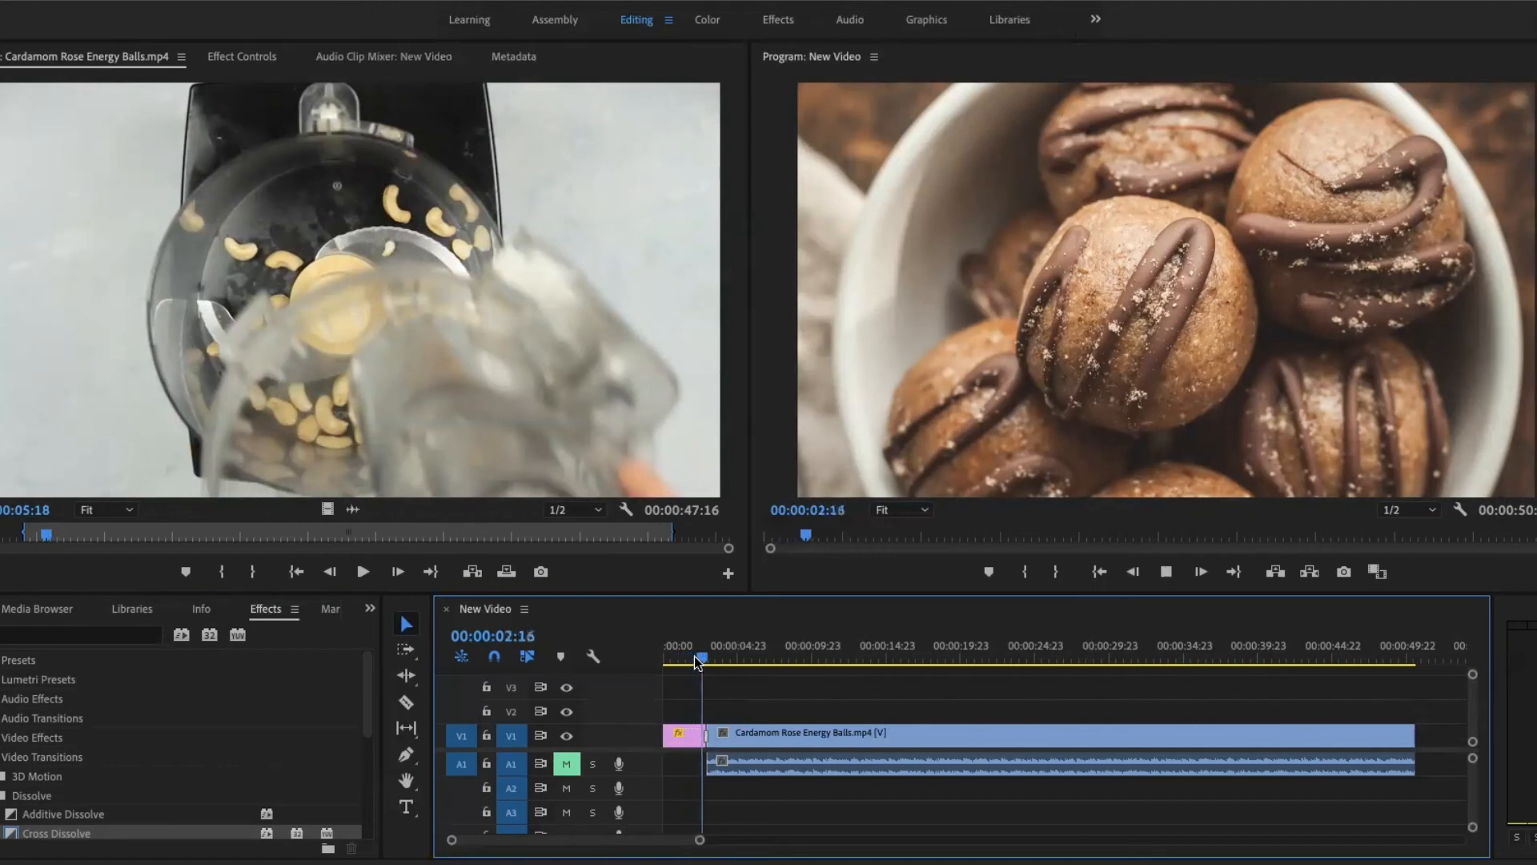
pyautogui.click(706, 659)
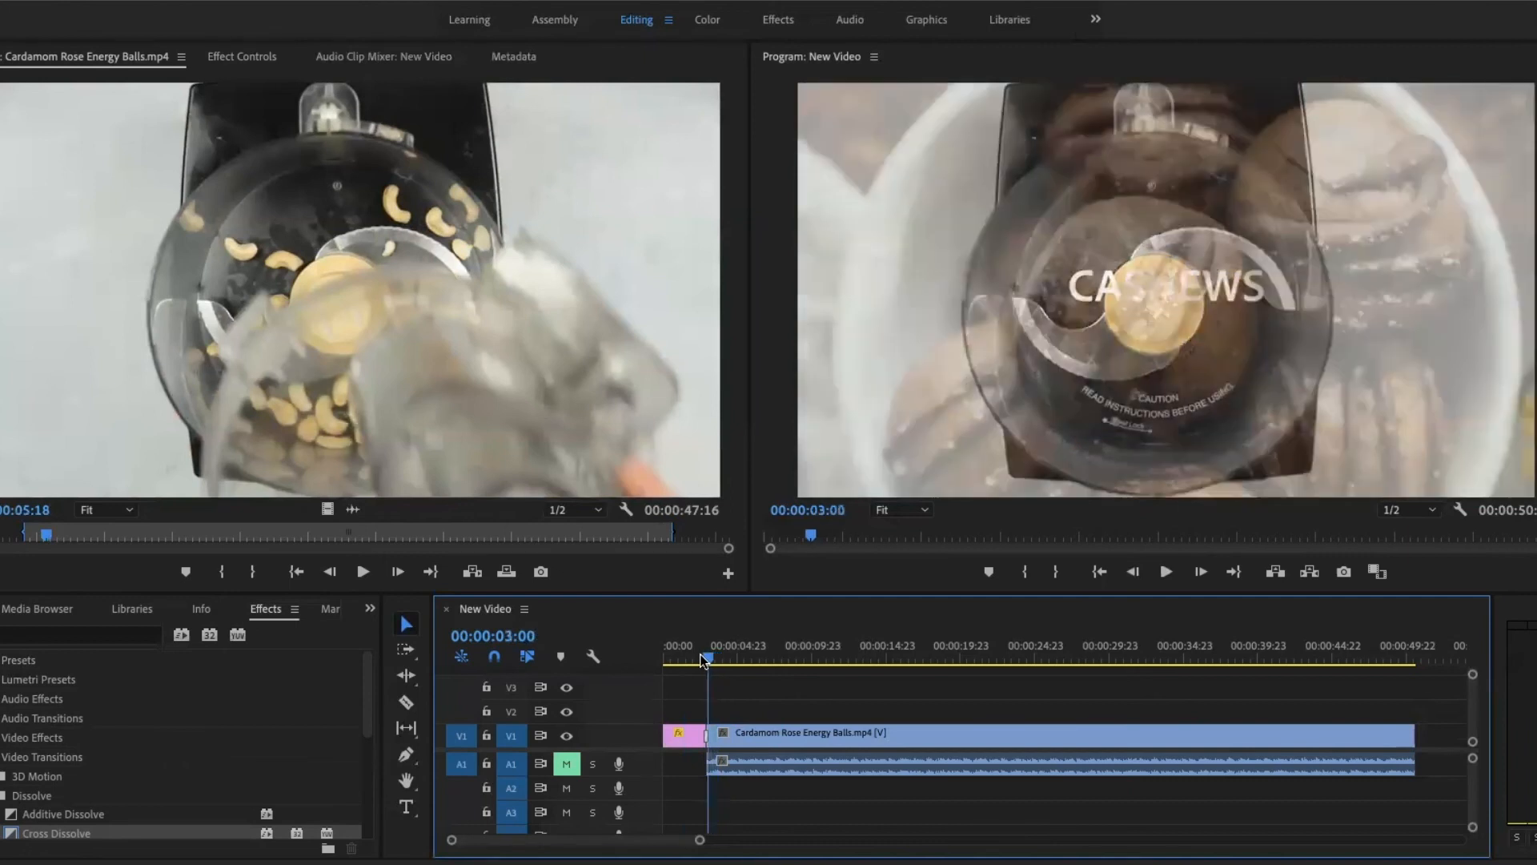
pyautogui.moveTo(702, 658); pyautogui.dragTo(703, 660)
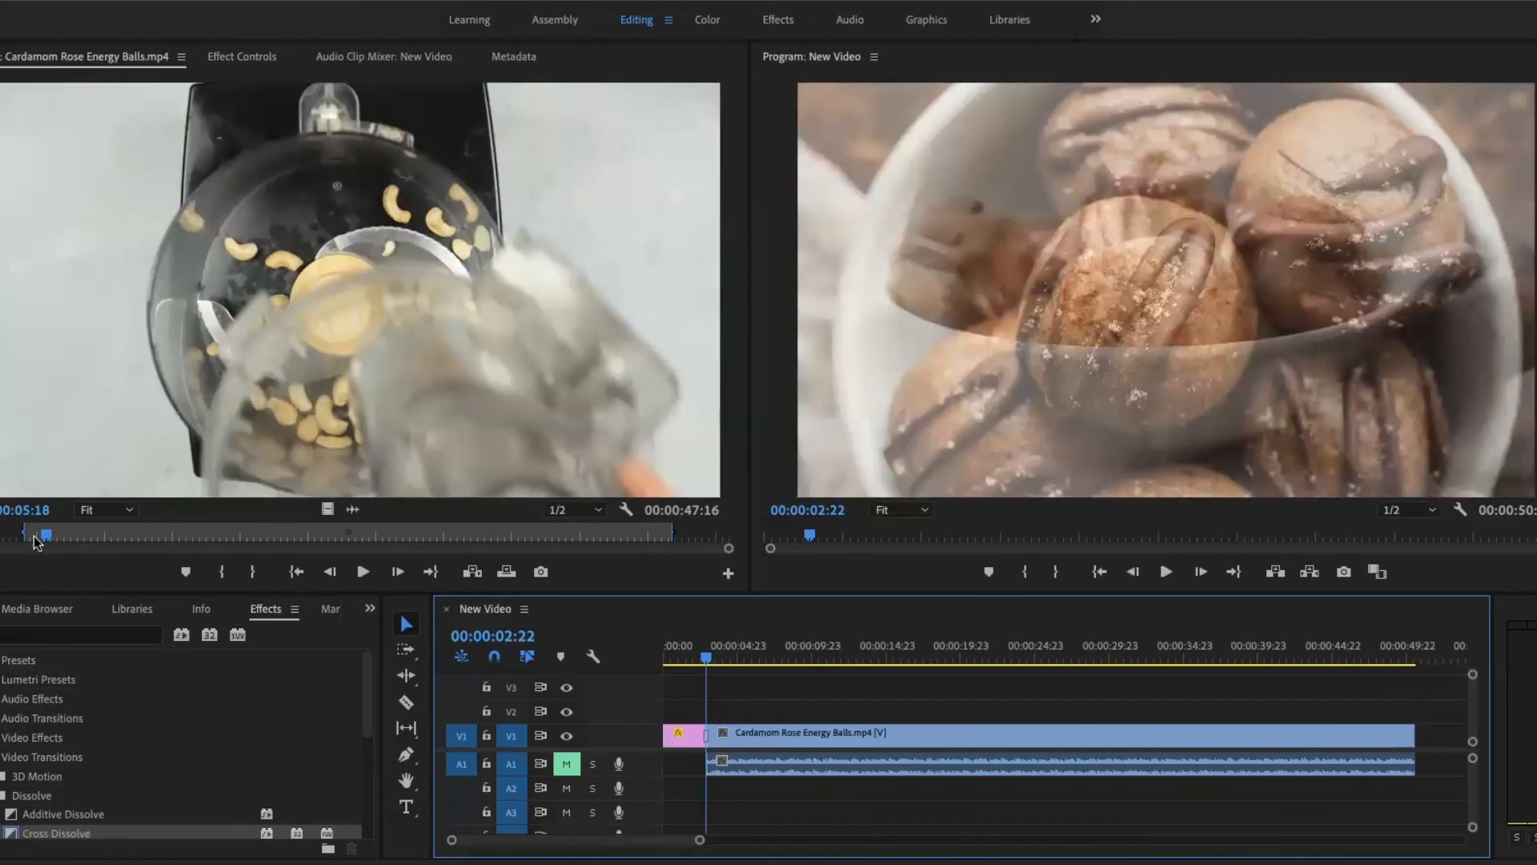
# - Scrub the source video back to 00:00:03:15, and play the New Video sequence across the Cross Dissolve to 00:00:03:16
pyautogui.moveTo(46, 540); pyautogui.dragTo(18, 538)
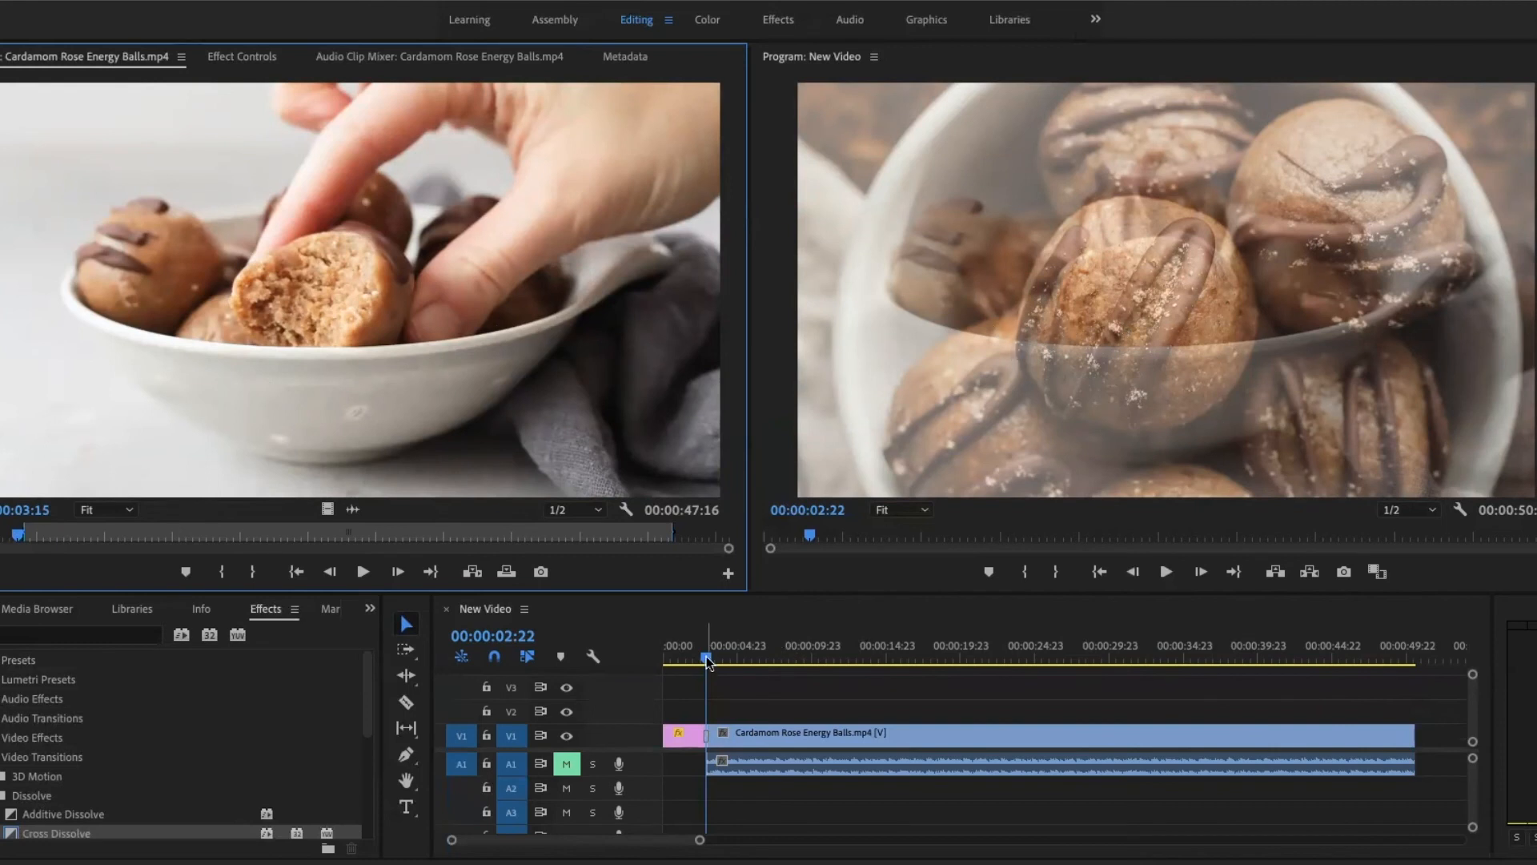
pyautogui.moveTo(706, 658); pyautogui.dragTo(695, 660)
pyautogui.press('space')
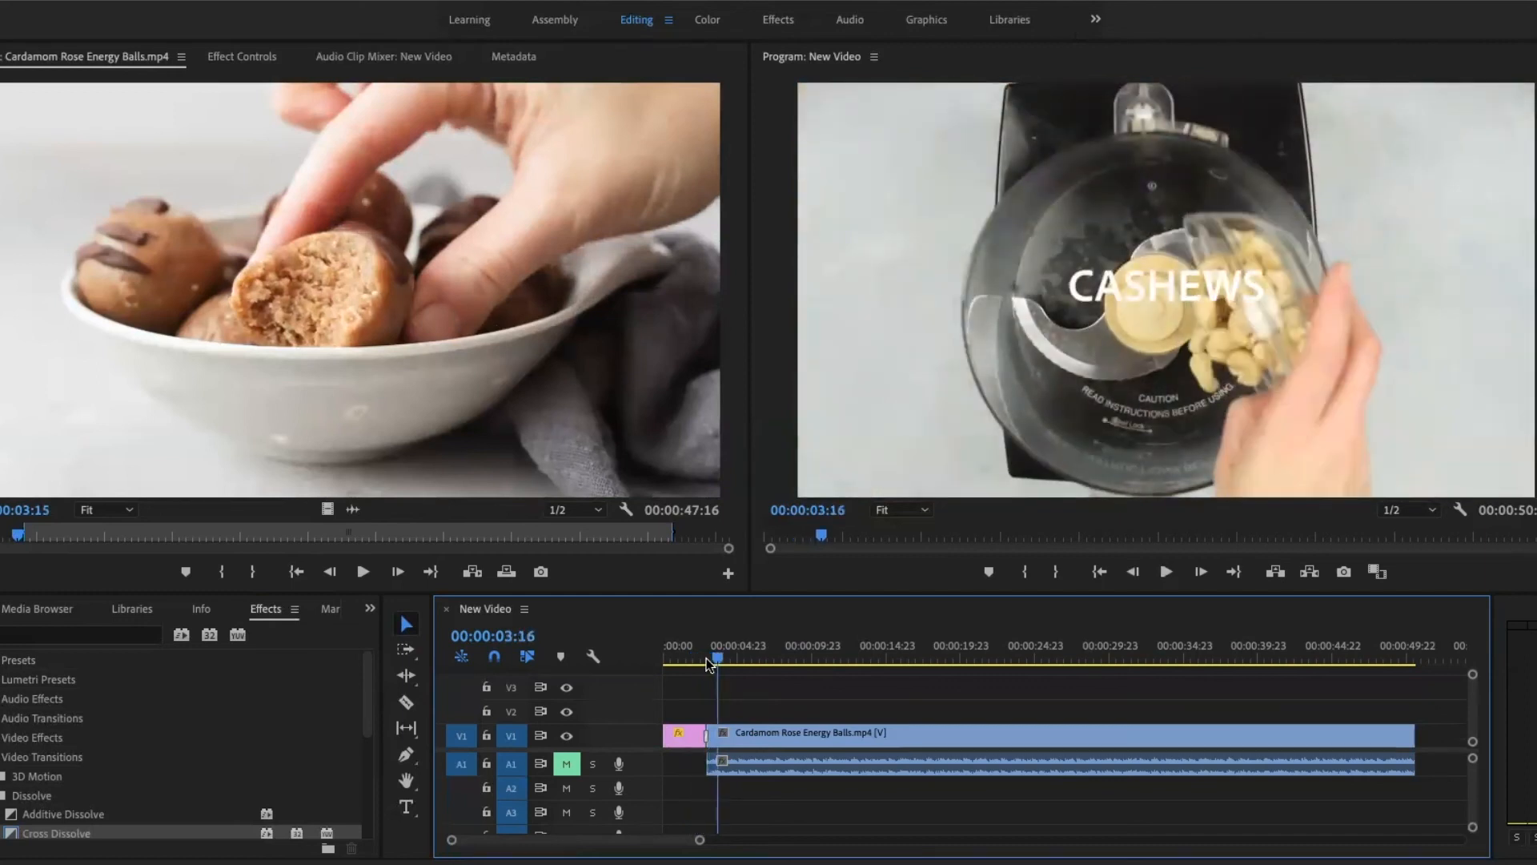
# - Trim the start of the Cardamom Rose Energy Balls.mp4 clip, and rejoin it to IMG_9278.jpg with a Cross Dissolve at the cut
pyautogui.scroll(5, 715, 735)
pyautogui.scroll(2, 716, 735)
pyautogui.hscroll(-5, 716, 735)
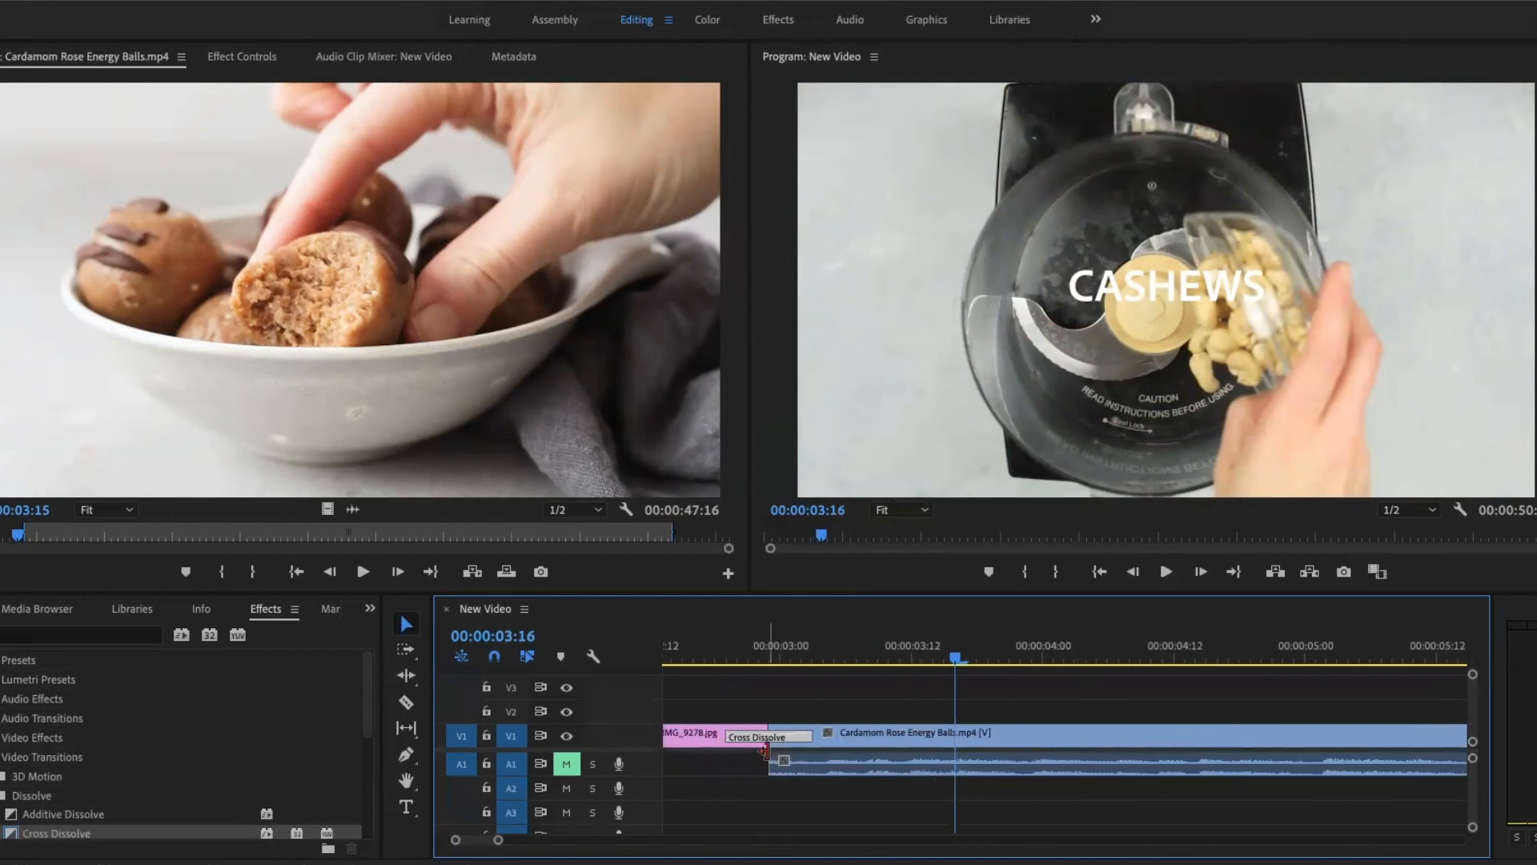
pyautogui.moveTo(769, 746); pyautogui.dragTo(834, 741)
pyautogui.moveTo(873, 751); pyautogui.dragTo(806, 750)
pyautogui.moveTo(16, 833); pyautogui.dragTo(775, 751)
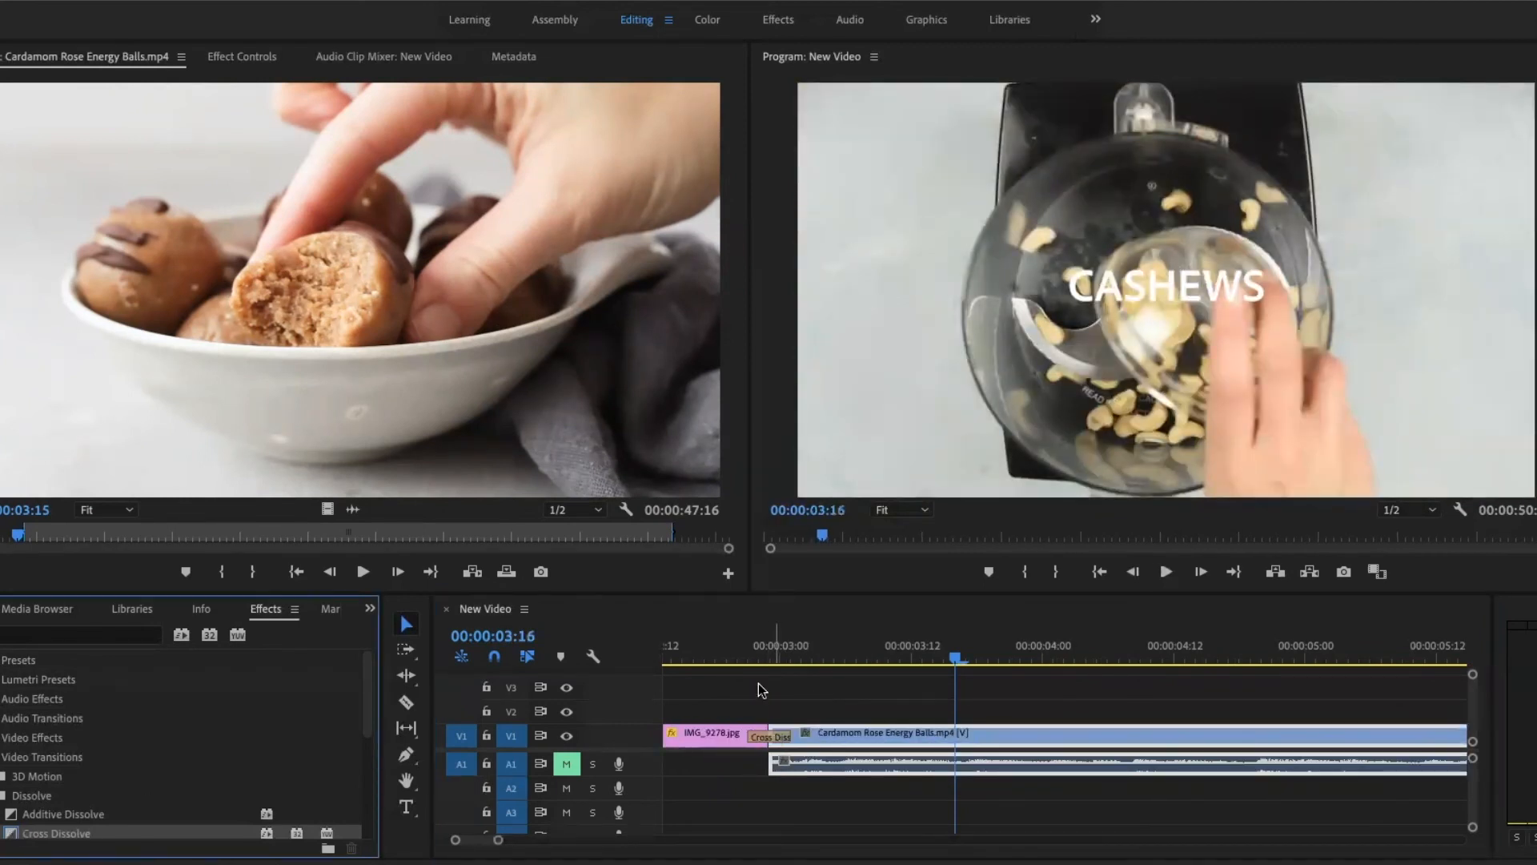
# - Play the new Cross Dissolve between IMG_9278.jpg and the video clip, and step through it frame by frame to 00:00:02:23
pyautogui.click(729, 650)
pyautogui.press('space')
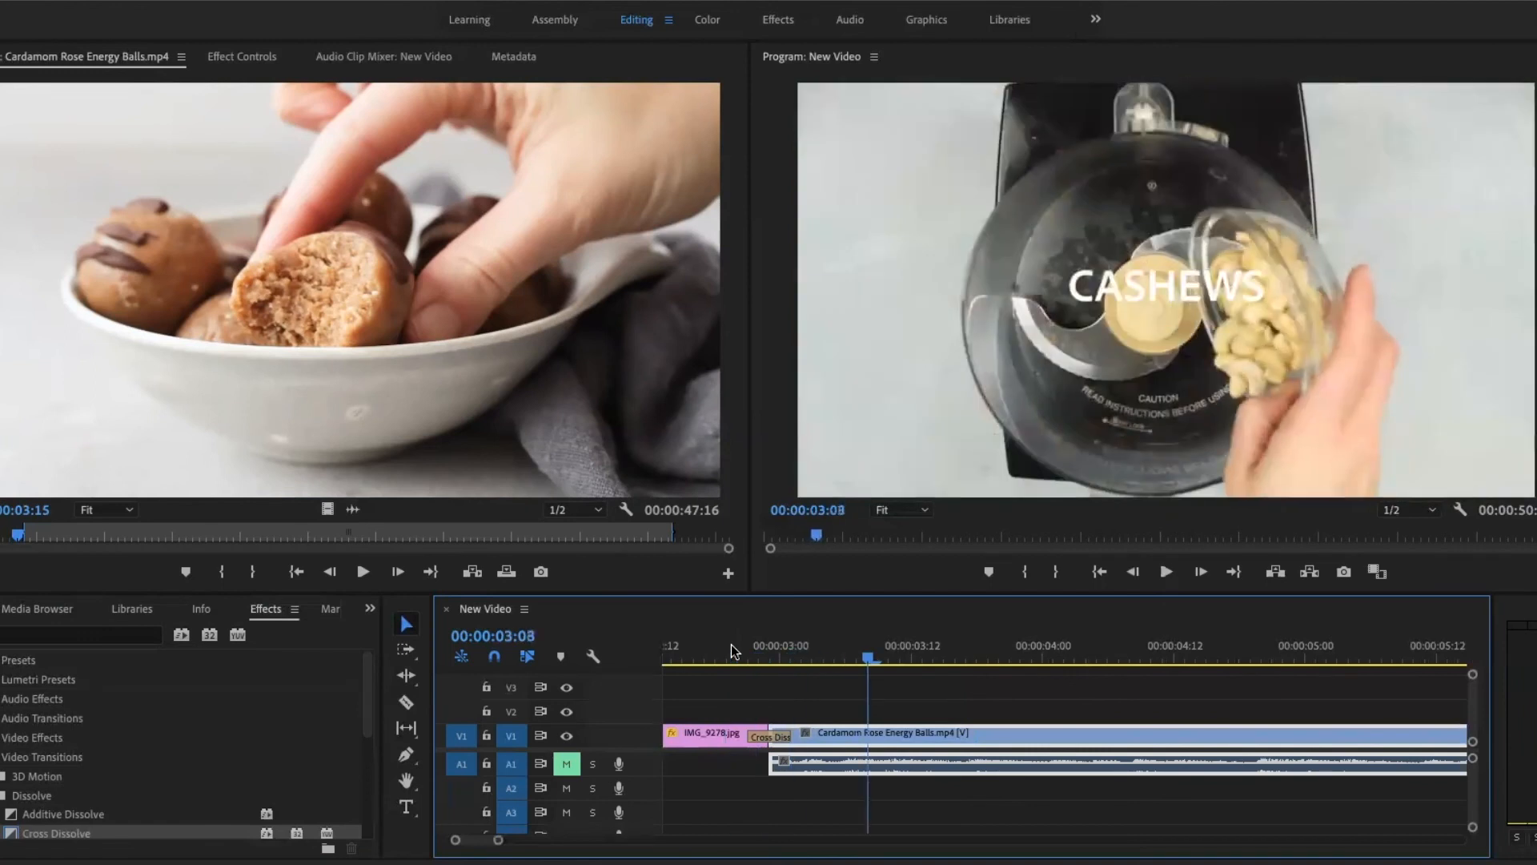
pyautogui.press('space')
pyautogui.click(731, 650)
pyautogui.press('Right')
pyautogui.press('Right')
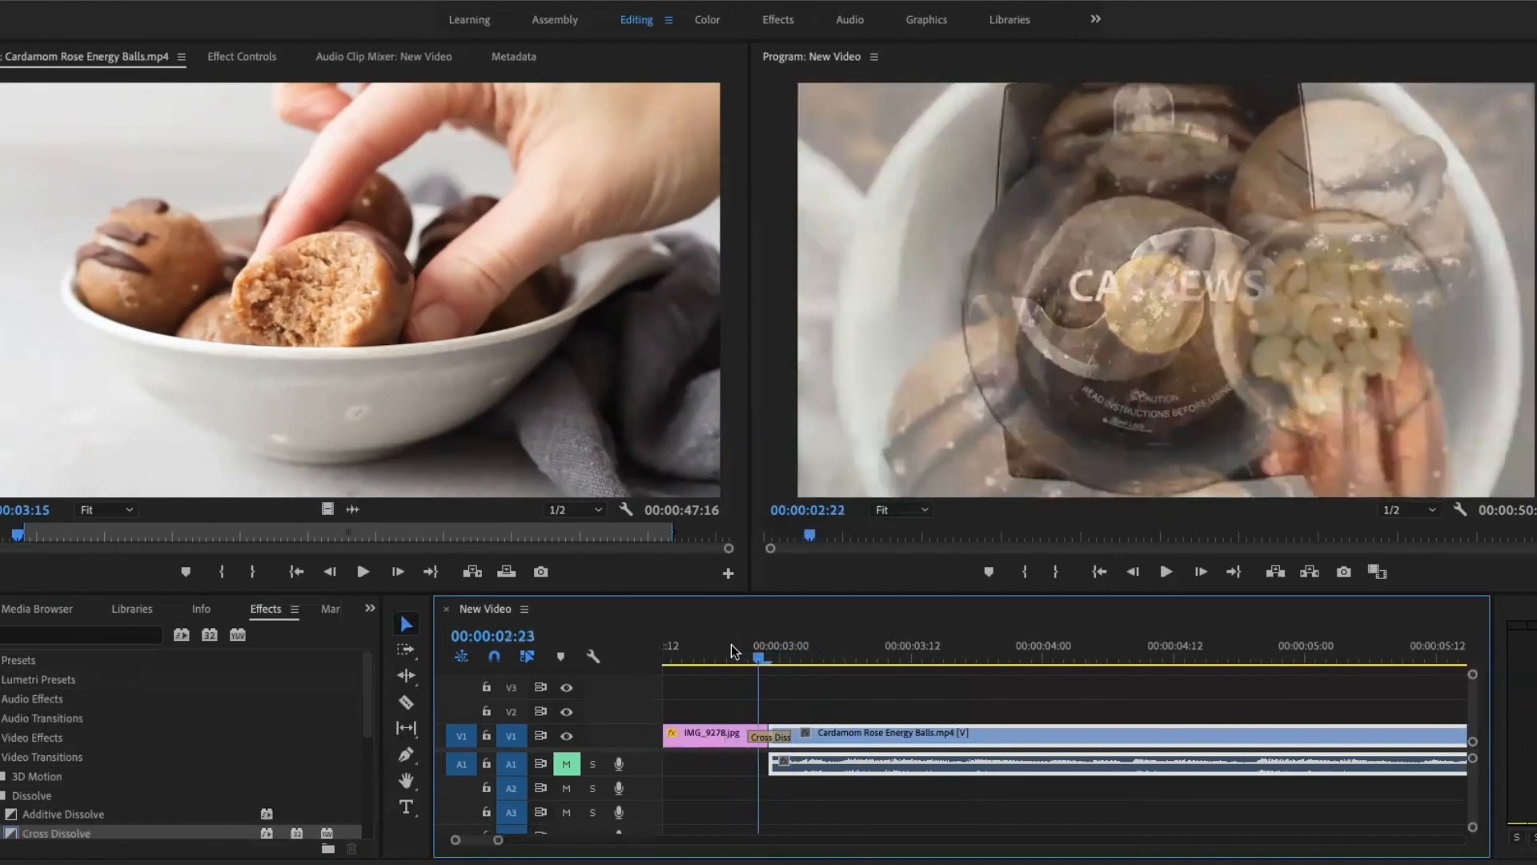
pyautogui.press('Right')
pyautogui.press('Right')
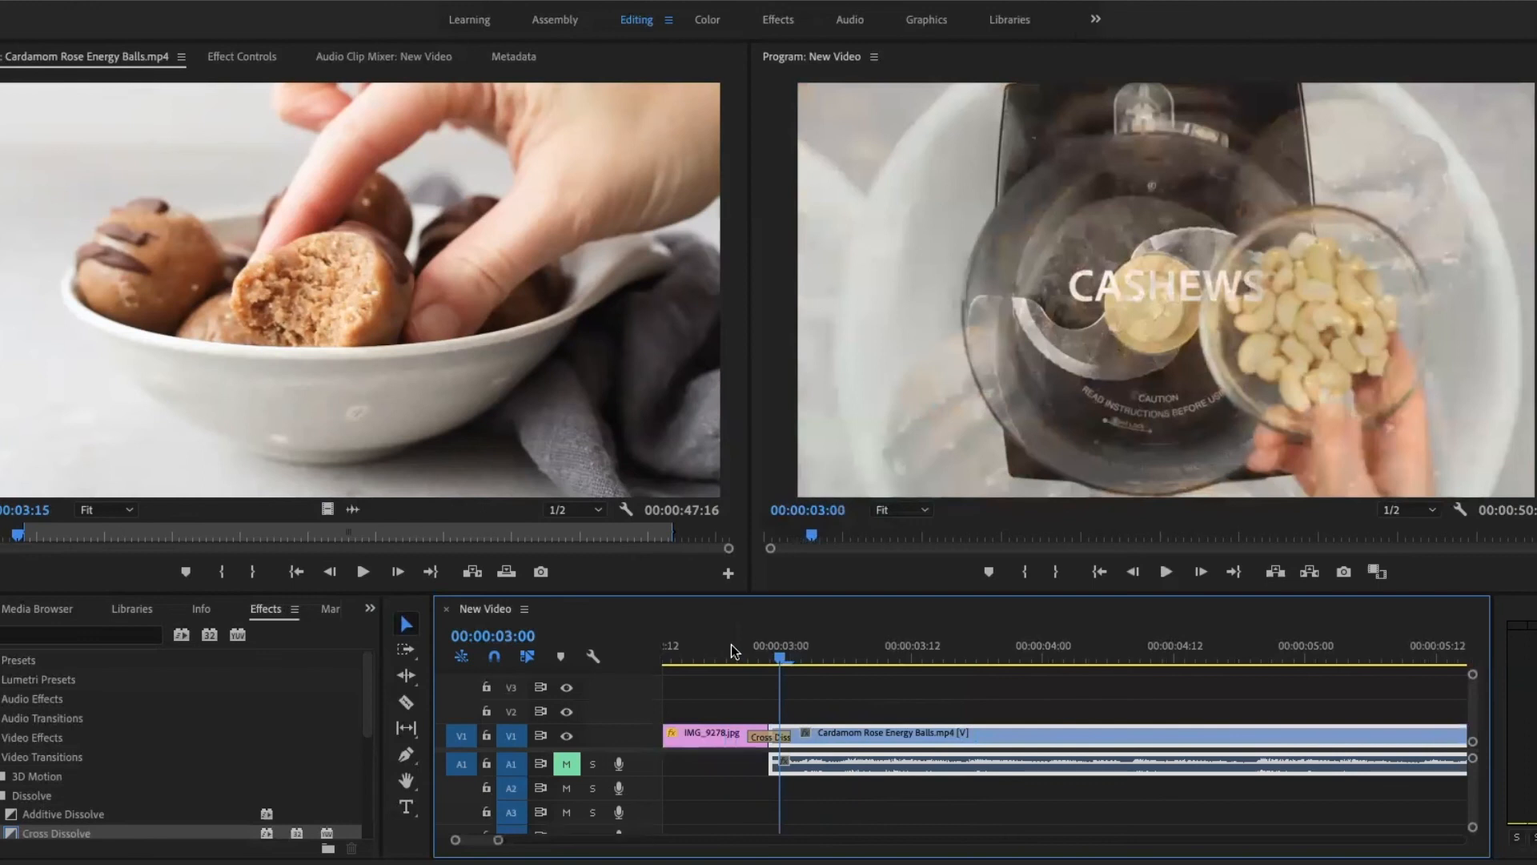
pyautogui.press('Left')
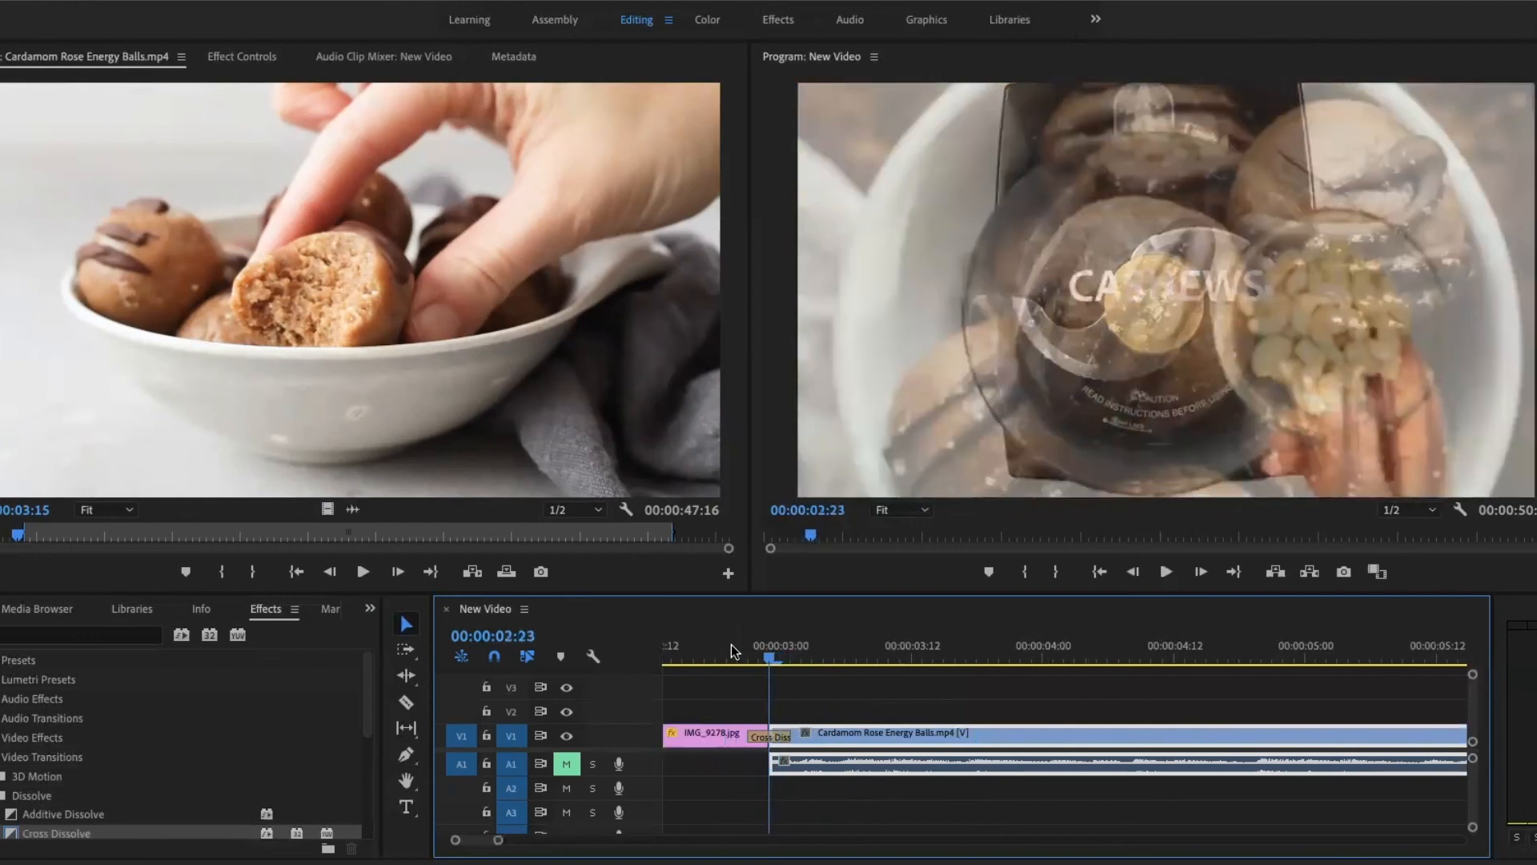
# - Undo the clip trim and the newly applied Cross Dissolve at the cut
pyautogui.press('super+z')
pyautogui.press('super+z')
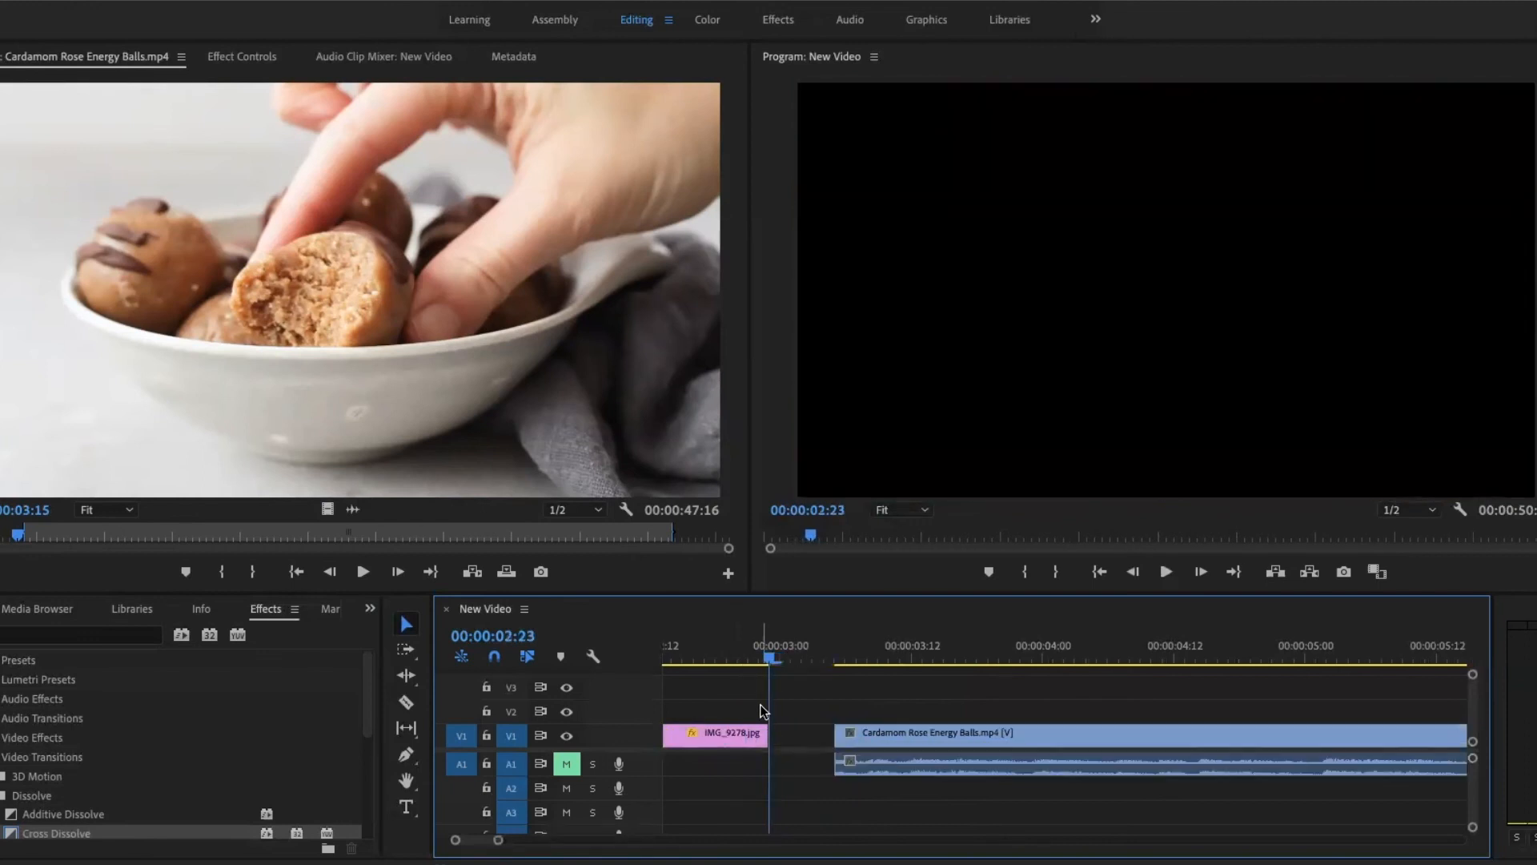
pyautogui.press('super+shift+z')
pyautogui.press('super+shift+z')
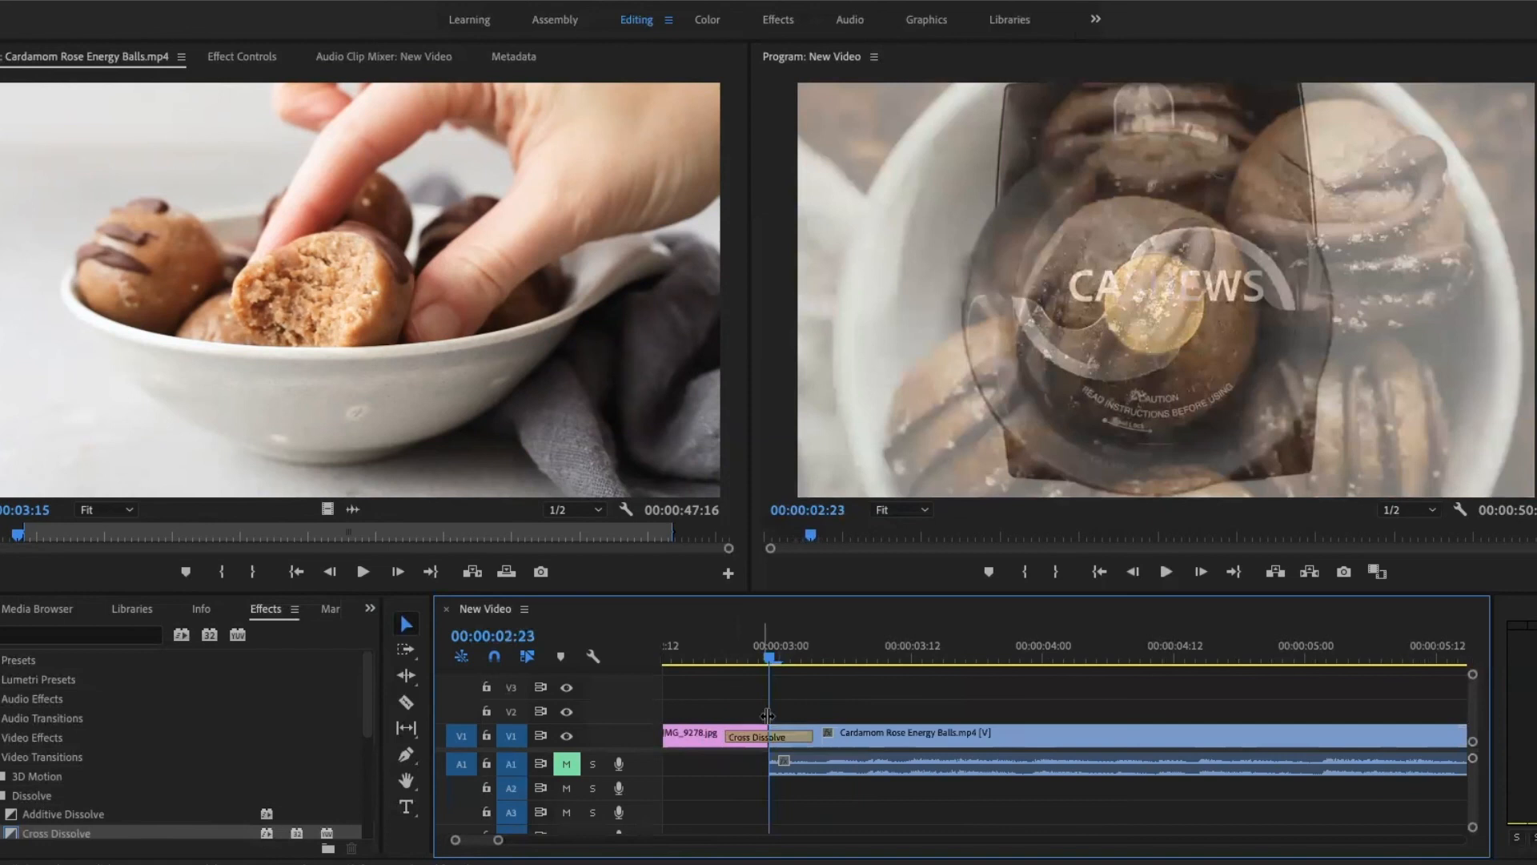
# - Shorten the original Cross Dissolve at the cut after IMG_9278.jpg, and scrub the source video to 00:00:05:00
pyautogui.moveTo(805, 737); pyautogui.dragTo(770, 735)
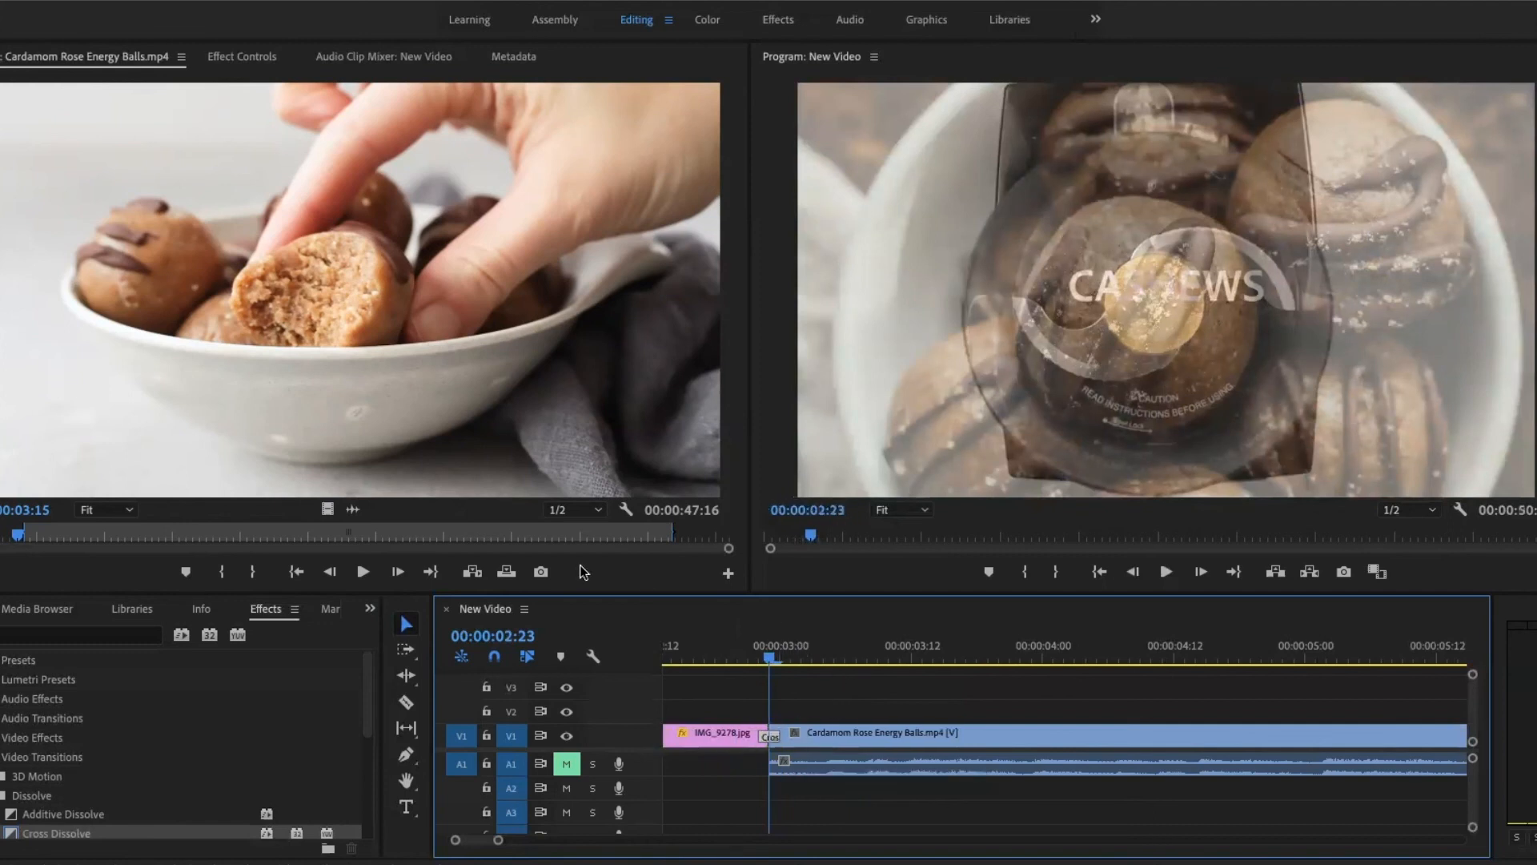
pyautogui.moveTo(13, 540); pyautogui.dragTo(34, 538)
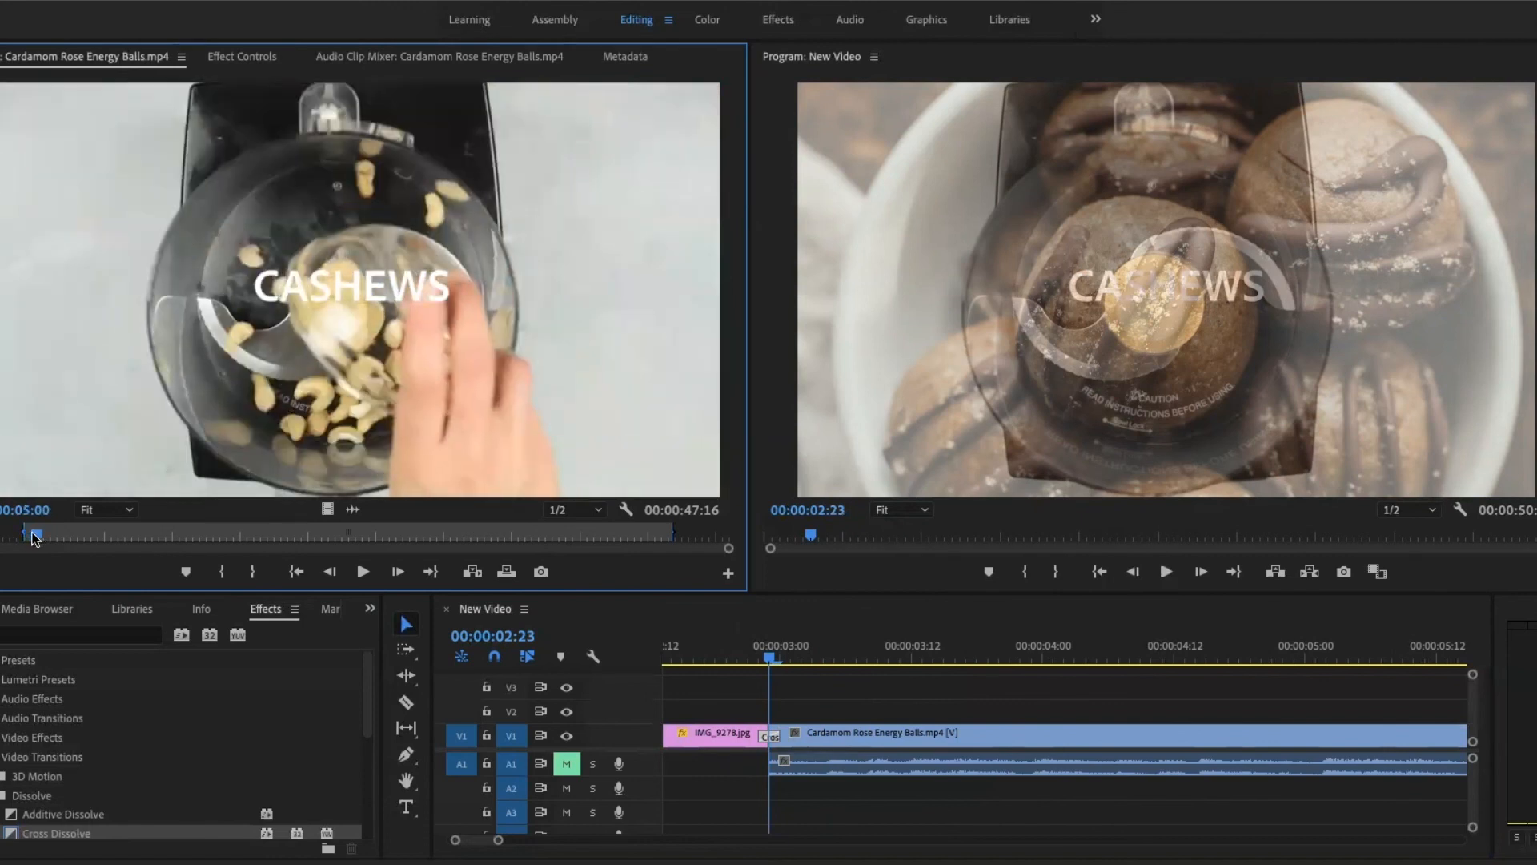